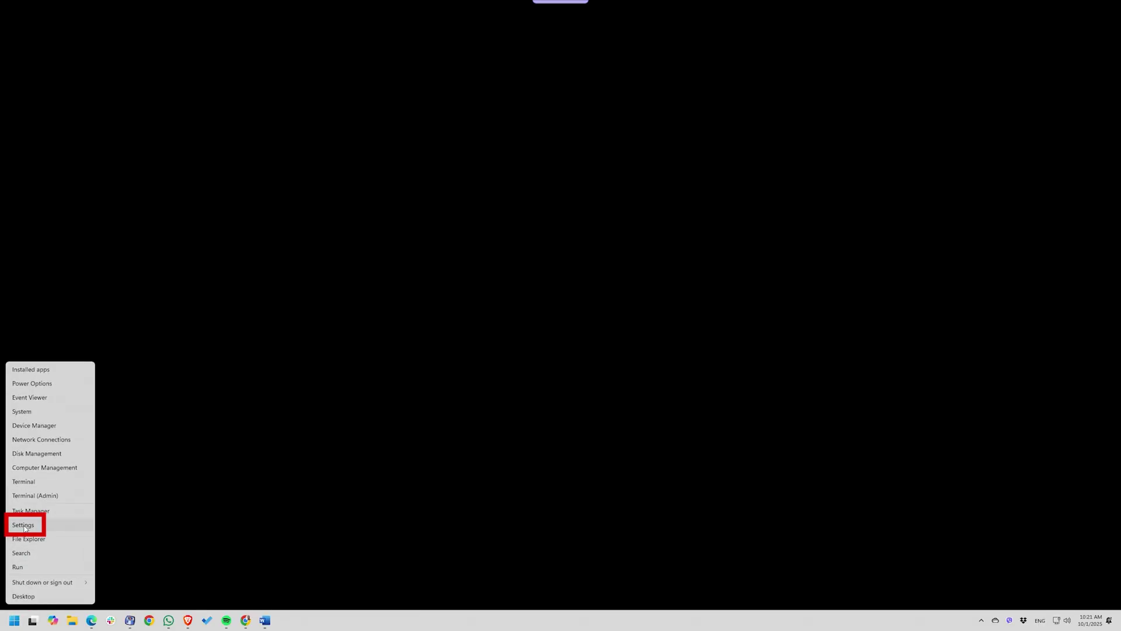
- From Settings, go to Privacy & security > Windows Security's firewall and network protection page
left_click(23, 525)
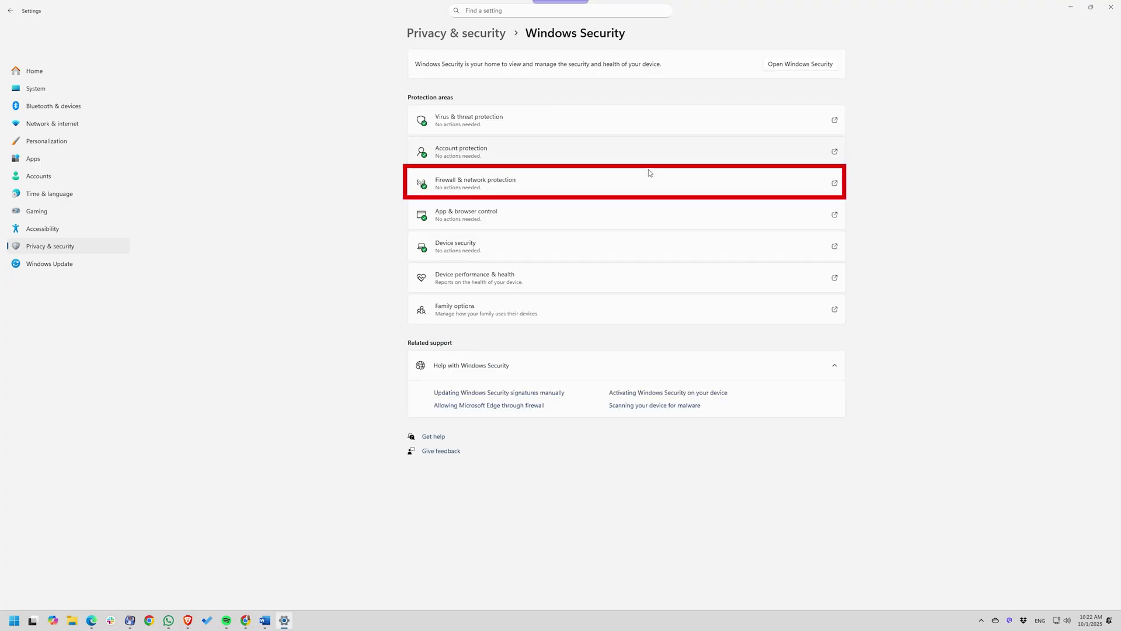
left_click(647, 181)
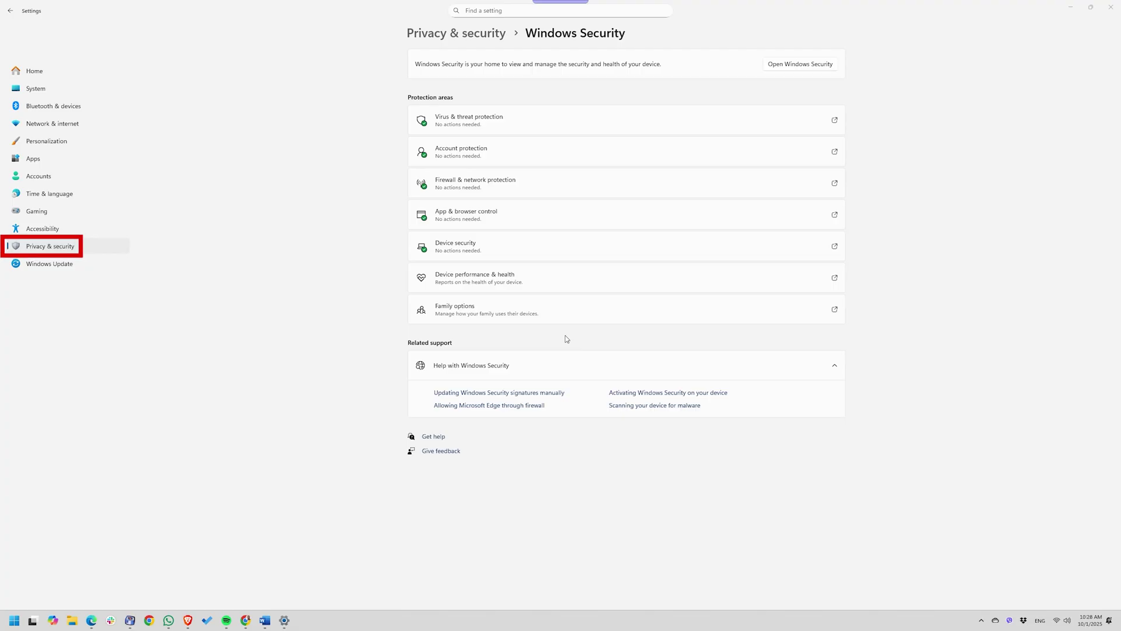
left_click(591, 184)
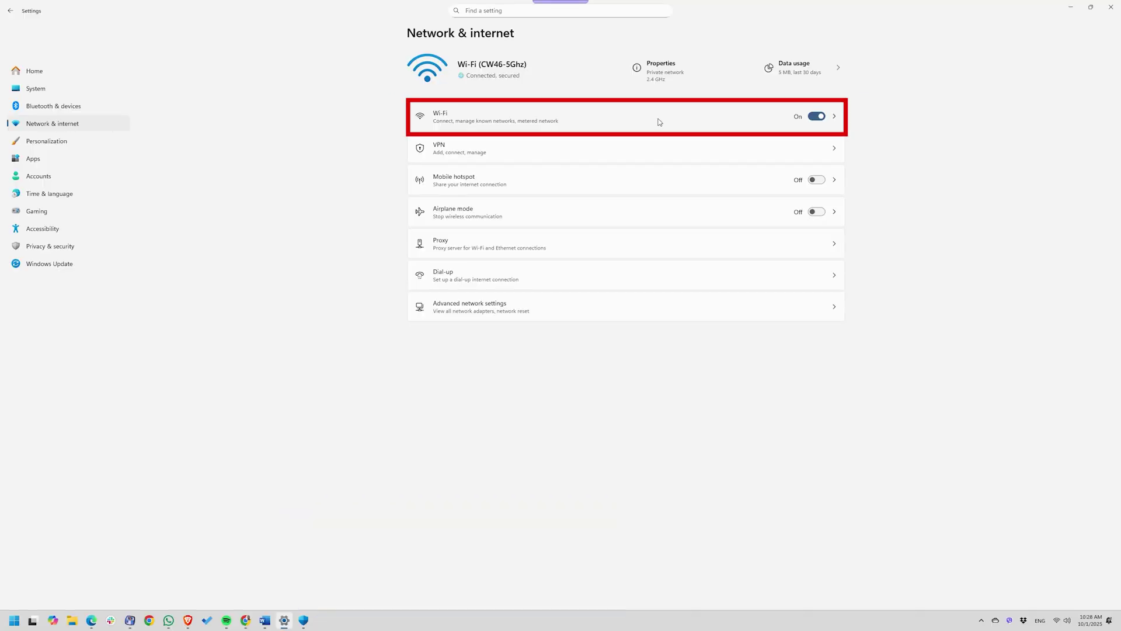
- Open the Wi-Fi settings and the CW46-5Ghz network's properties
left_click(658, 119)
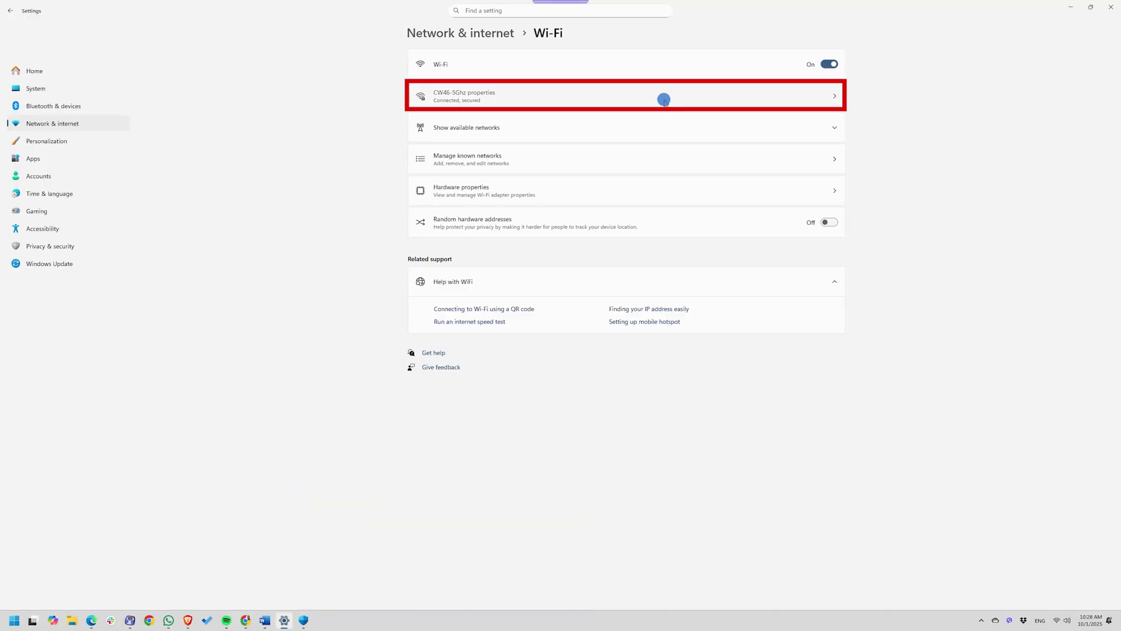
left_click(664, 103)
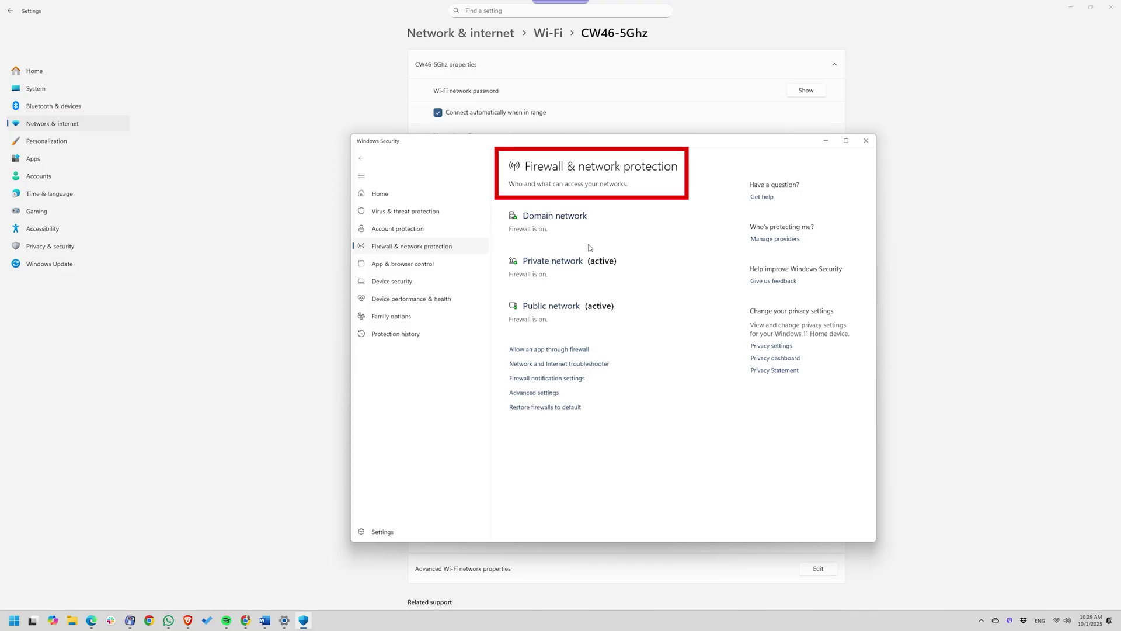
- Block all incoming public-network connections, including those from allowed apps
left_click(546, 314)
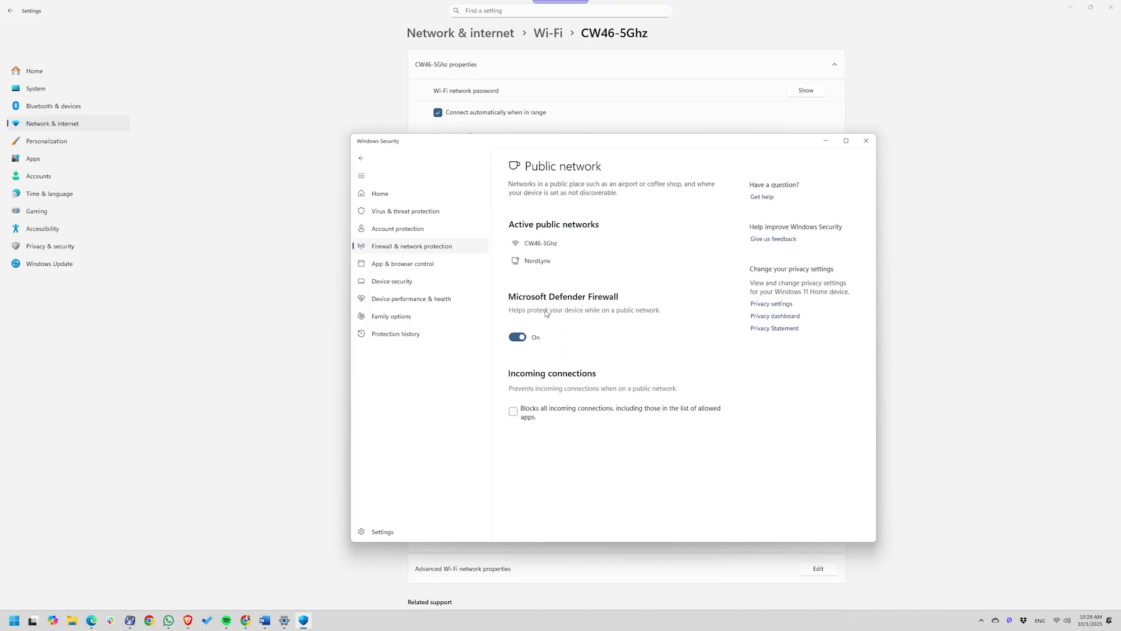
left_click(514, 411)
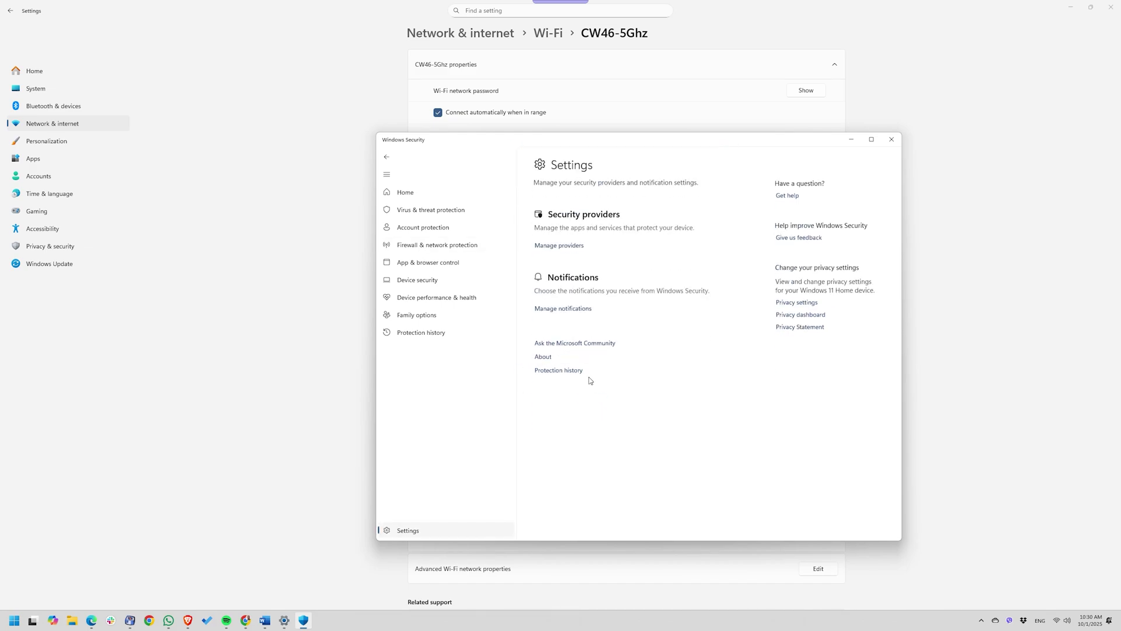
- Open Windows Security's notification settings and scroll through the options
left_click(581, 309)
scroll(549, 457, "down", 1)
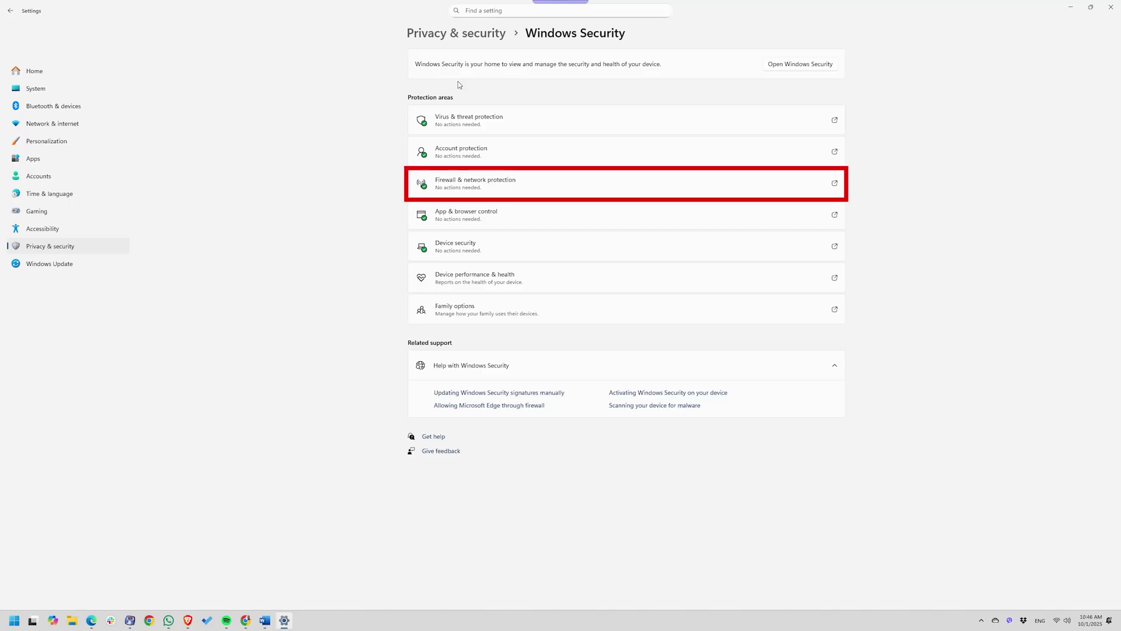
- Browse the list of apps allowed through the firewall and select Remote Assistance
left_click(502, 181)
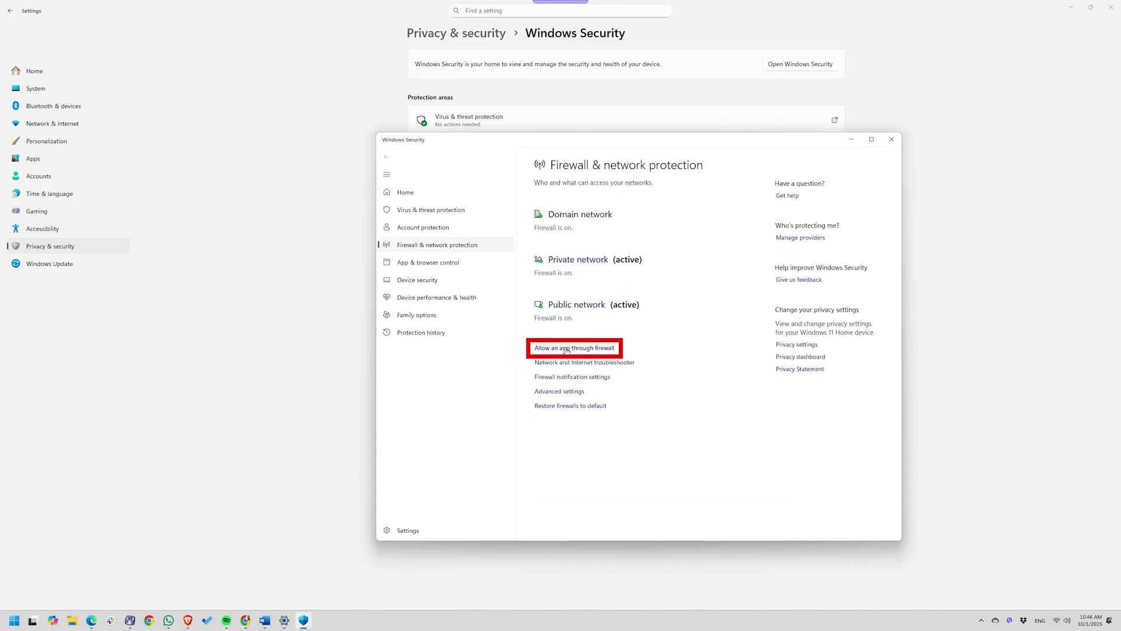
left_click(573, 348)
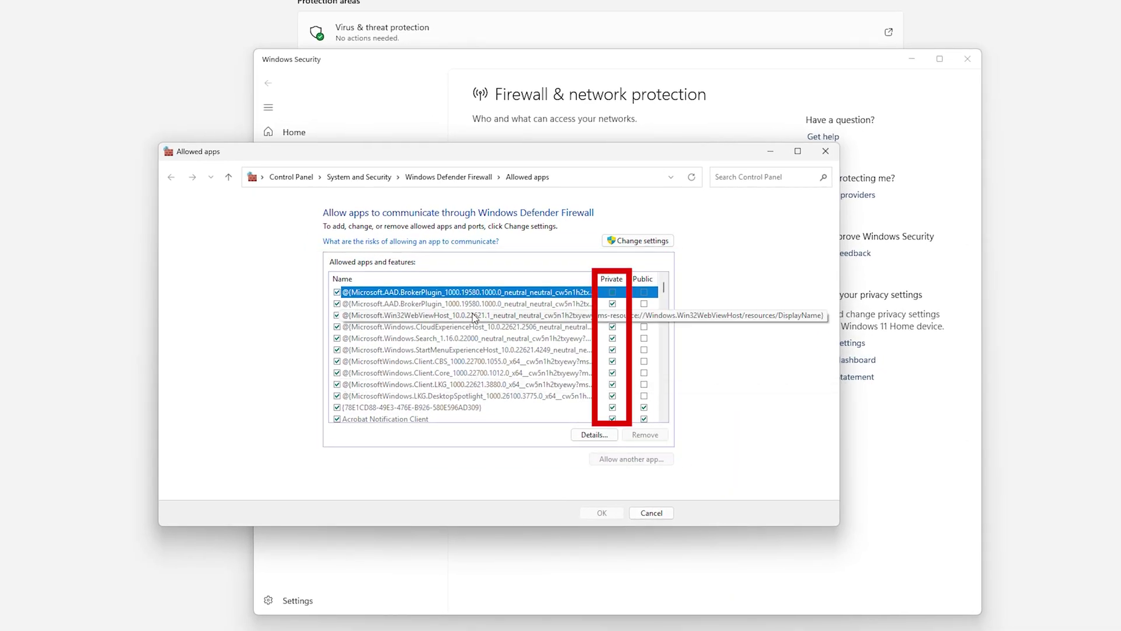
scroll(474, 318, "down", 4)
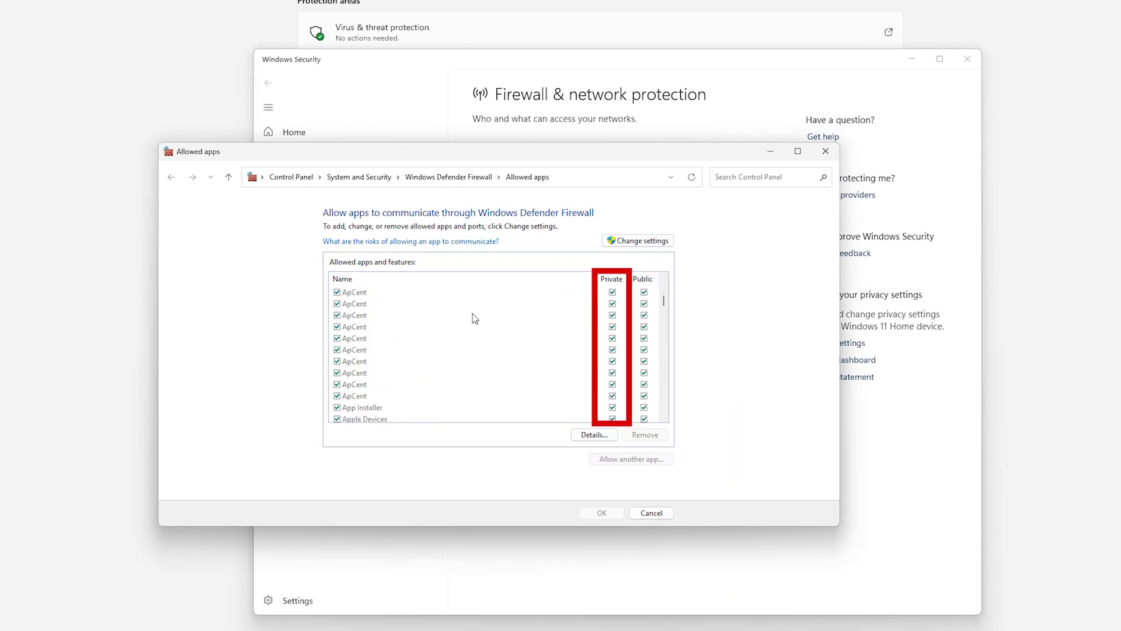
scroll(474, 318, "up", 4)
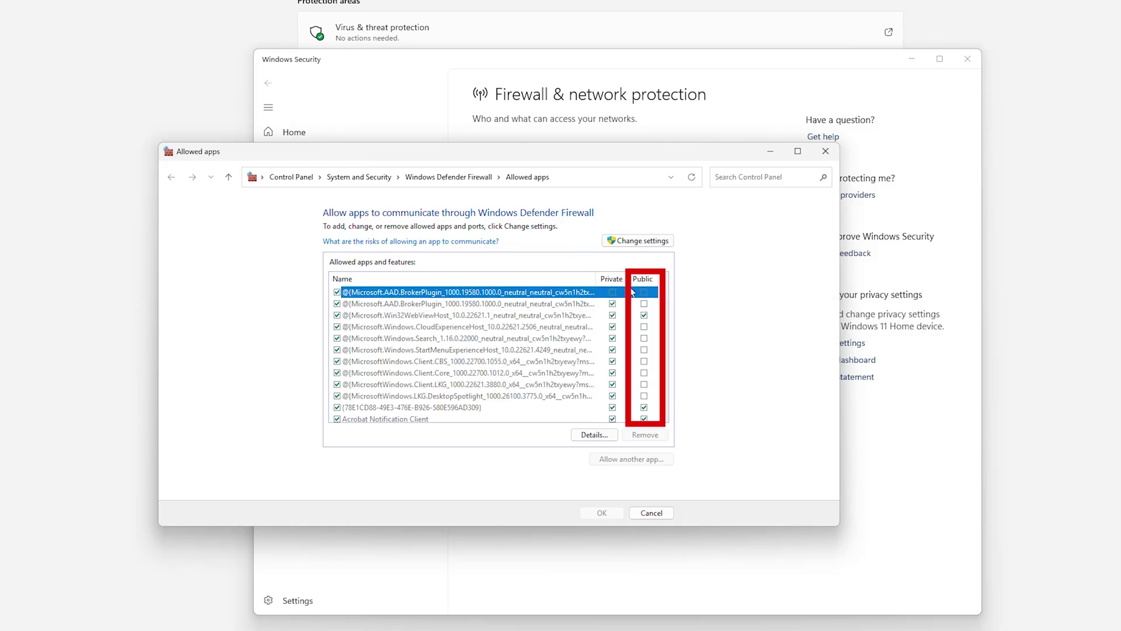
scroll(552, 349, "down", 4)
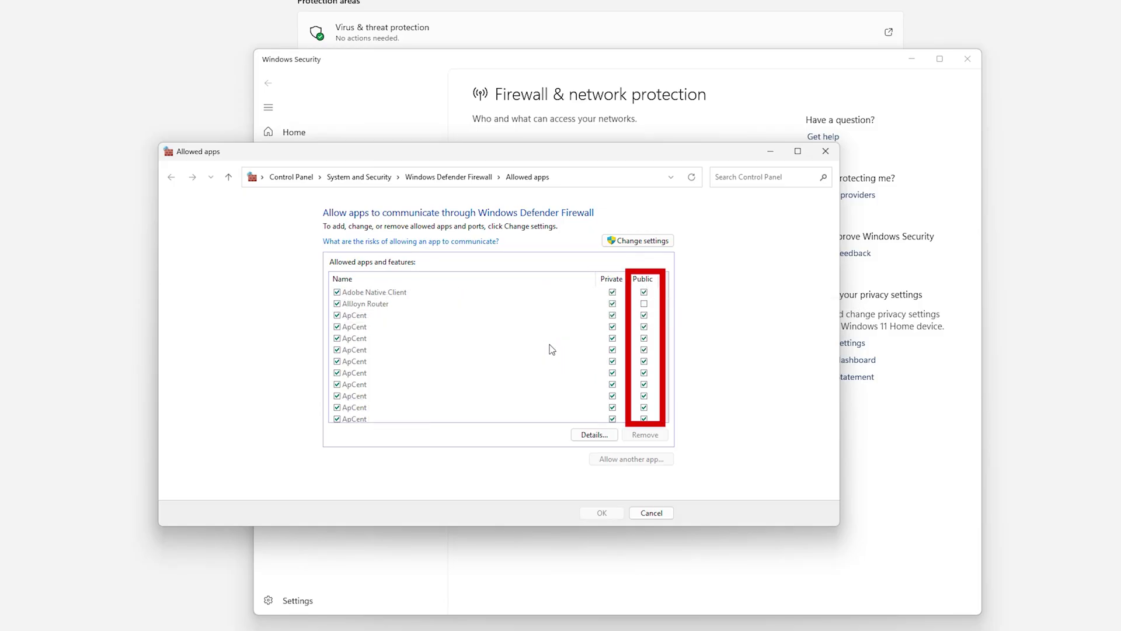
scroll(552, 349, "down", 8)
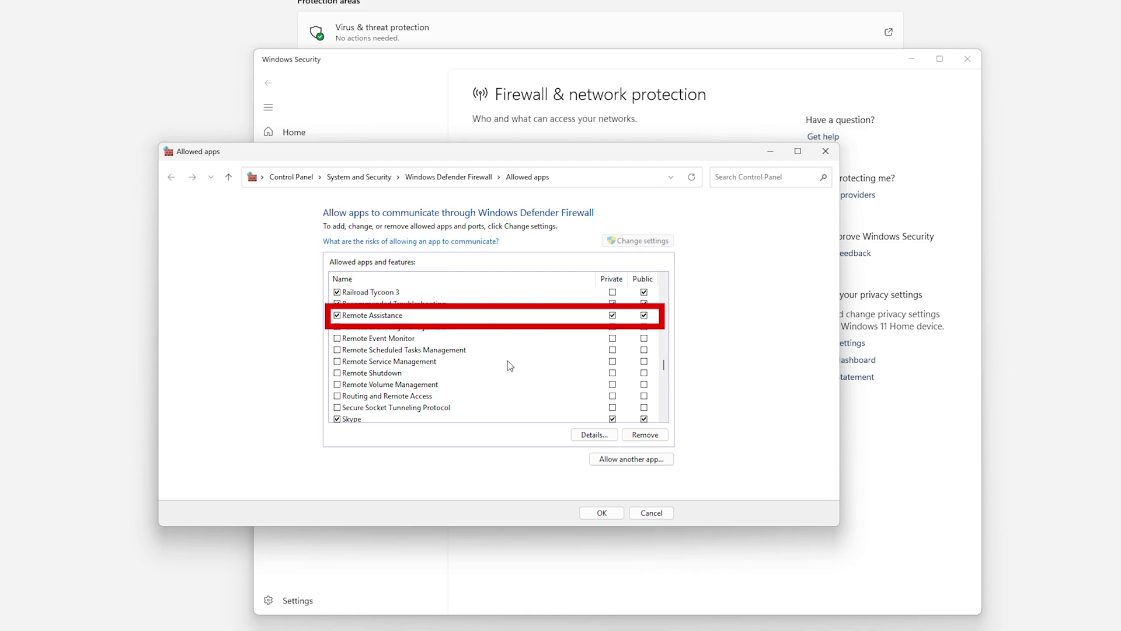
left_click(448, 316)
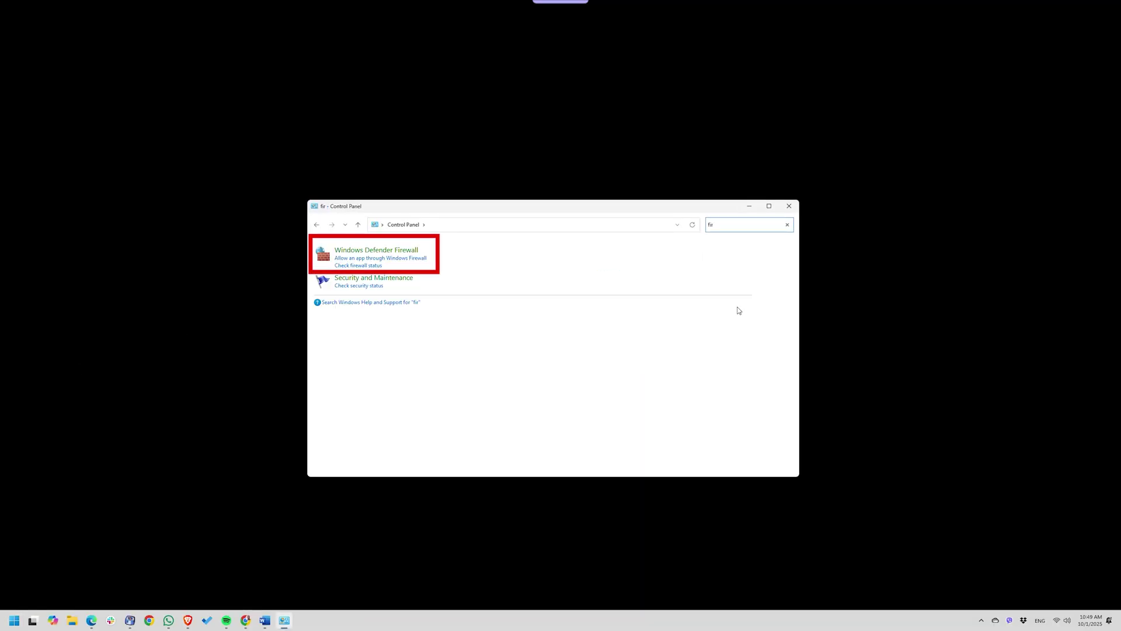
- Open Windows Defender Firewall's advanced settings and start a new port-based inbound rule
type("ew")
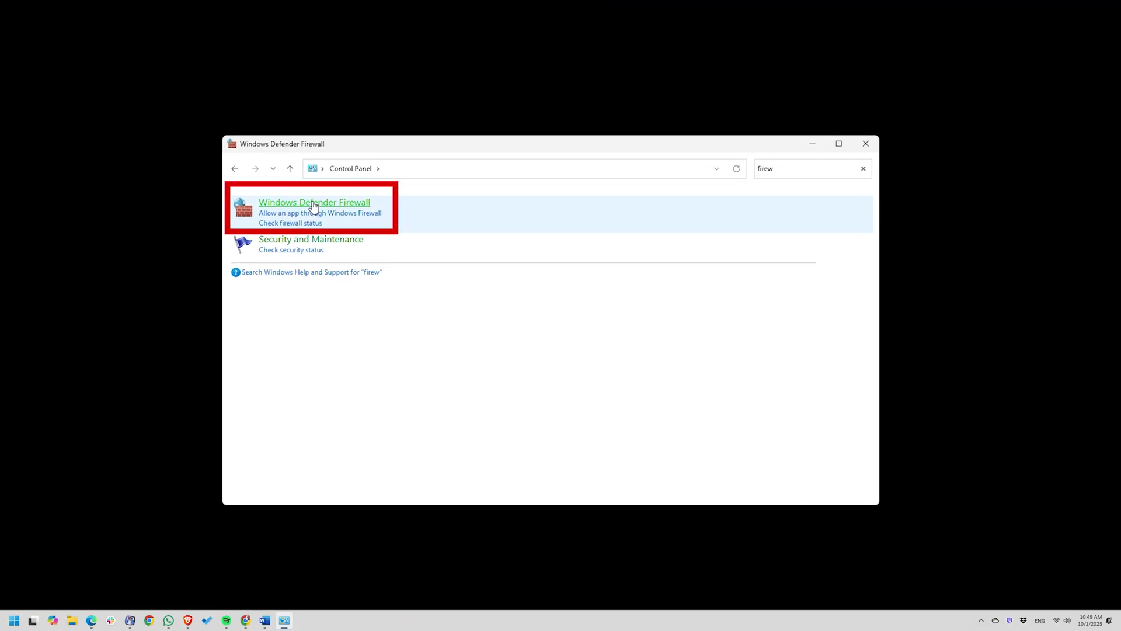
left_click(313, 203)
left_click(266, 300)
left_click(291, 154)
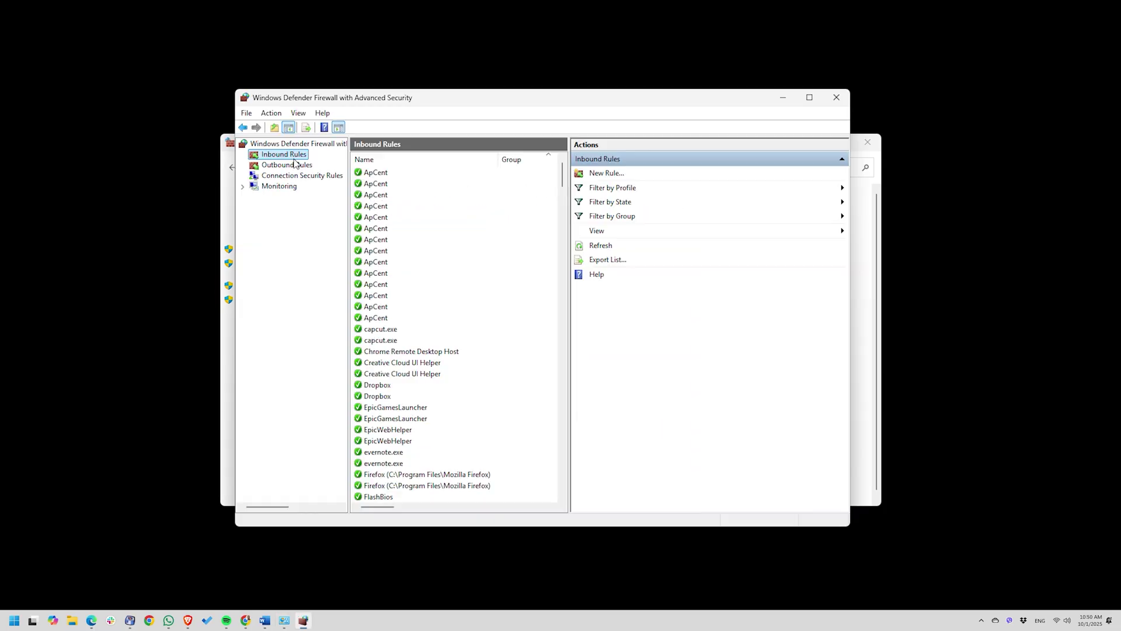
left_click(619, 174)
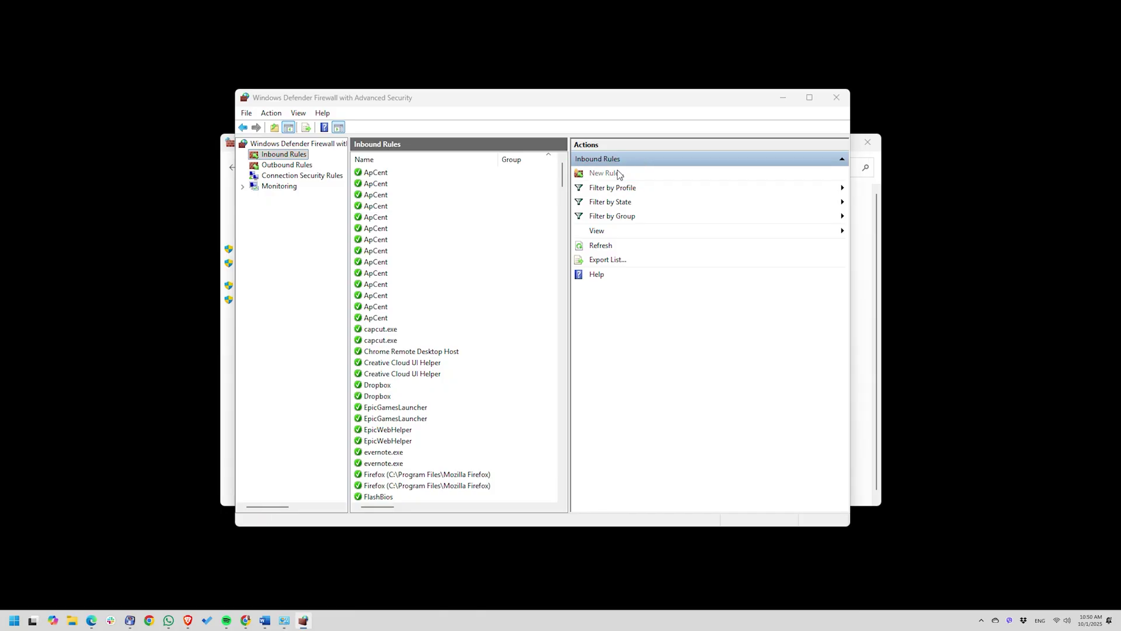
left_click(457, 289)
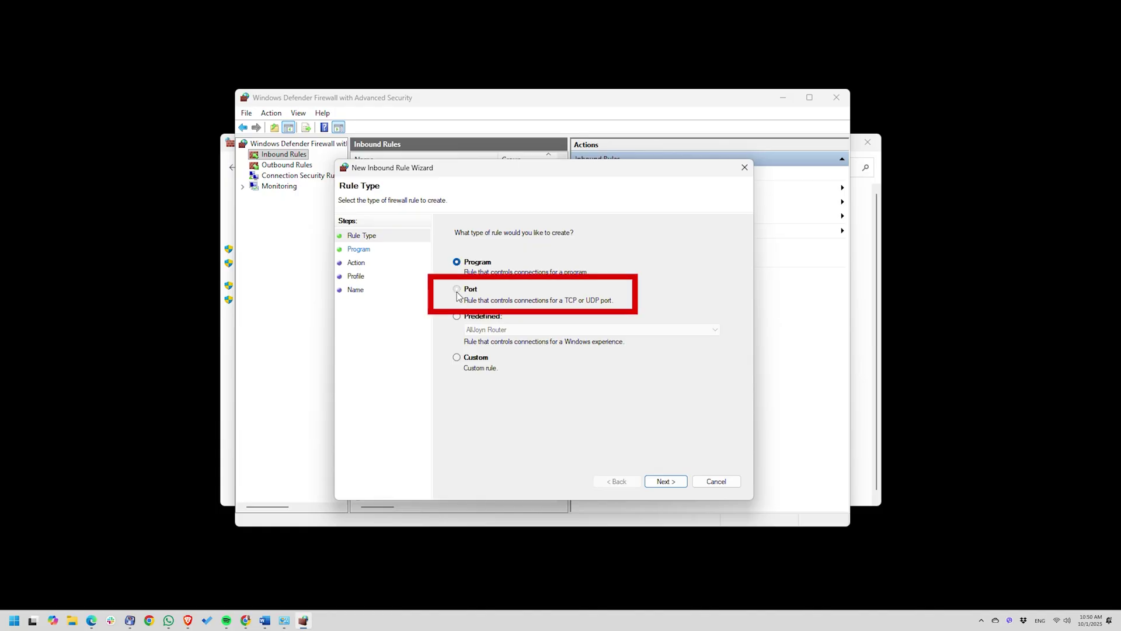
- Finish the 'Inbound Web Traffic' rule allowing TCP 80 and 443 on Domain and Private
left_click(666, 481)
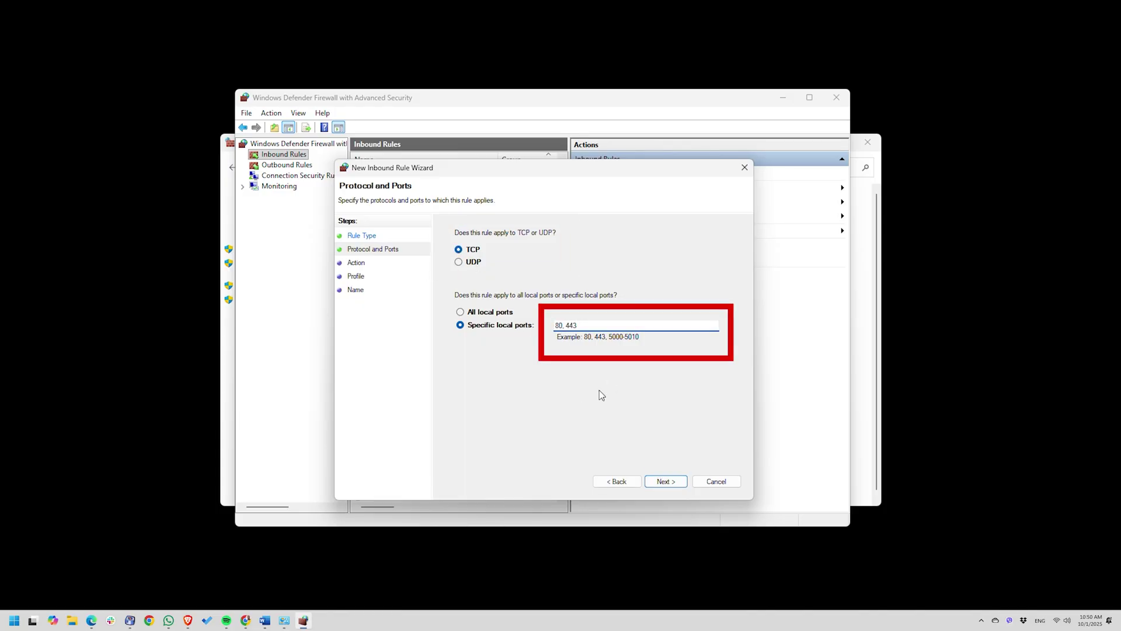
left_click(665, 481)
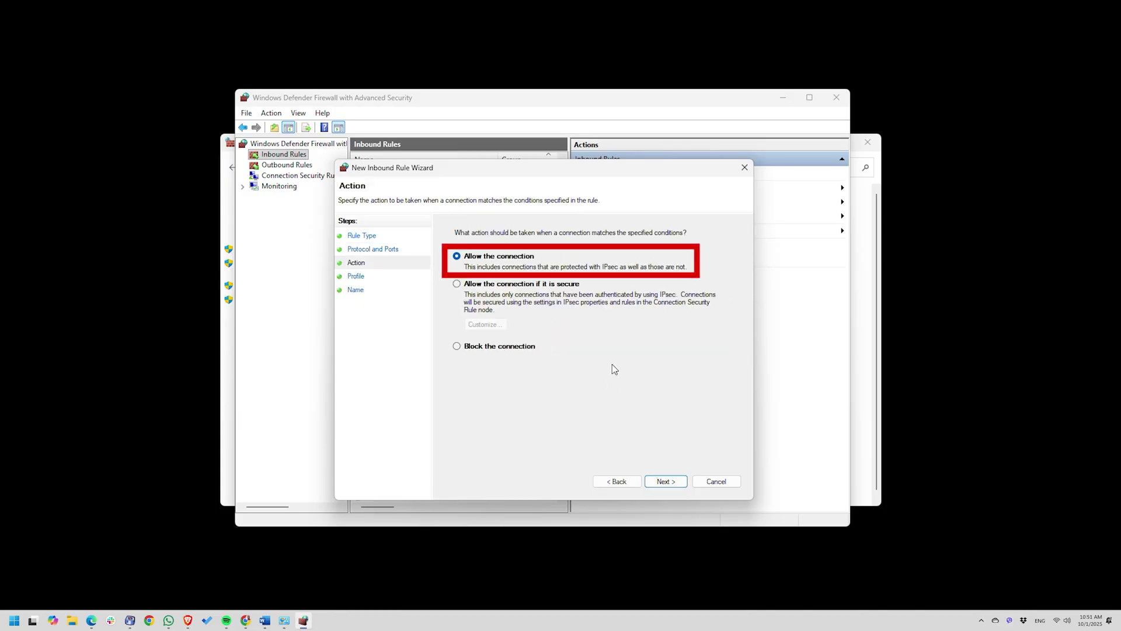
left_click(666, 481)
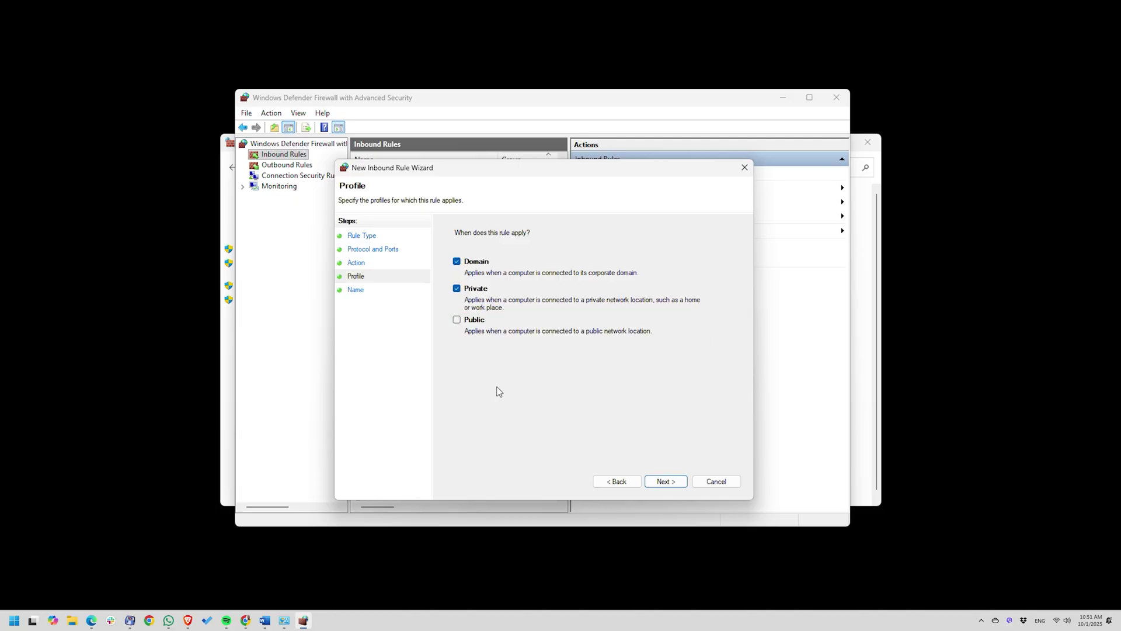
left_click(666, 482)
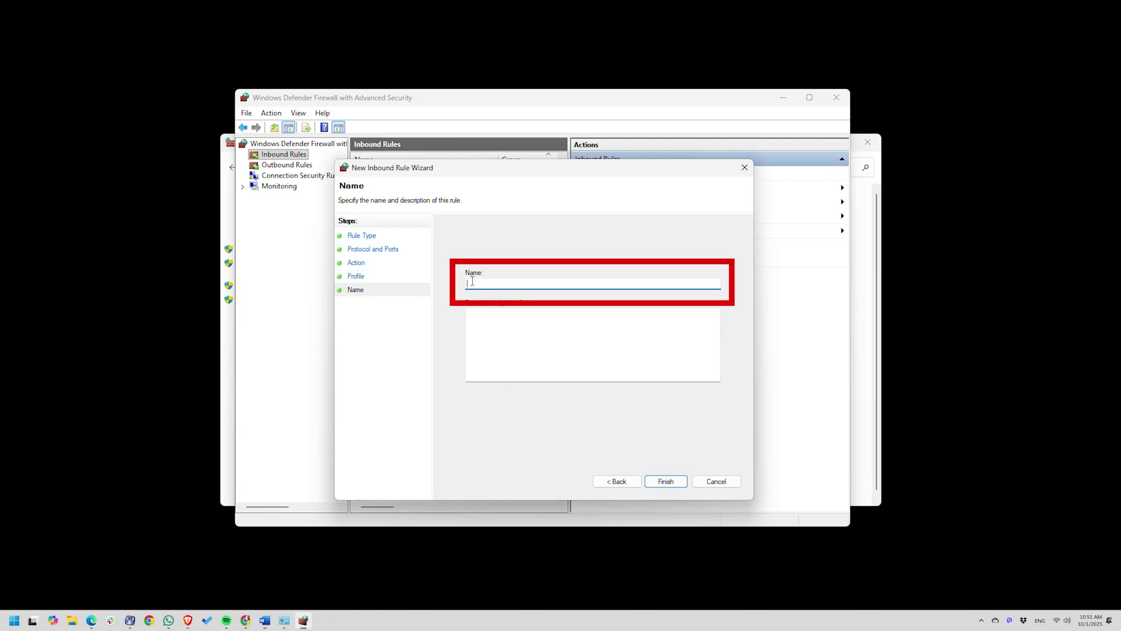
left_click(667, 482)
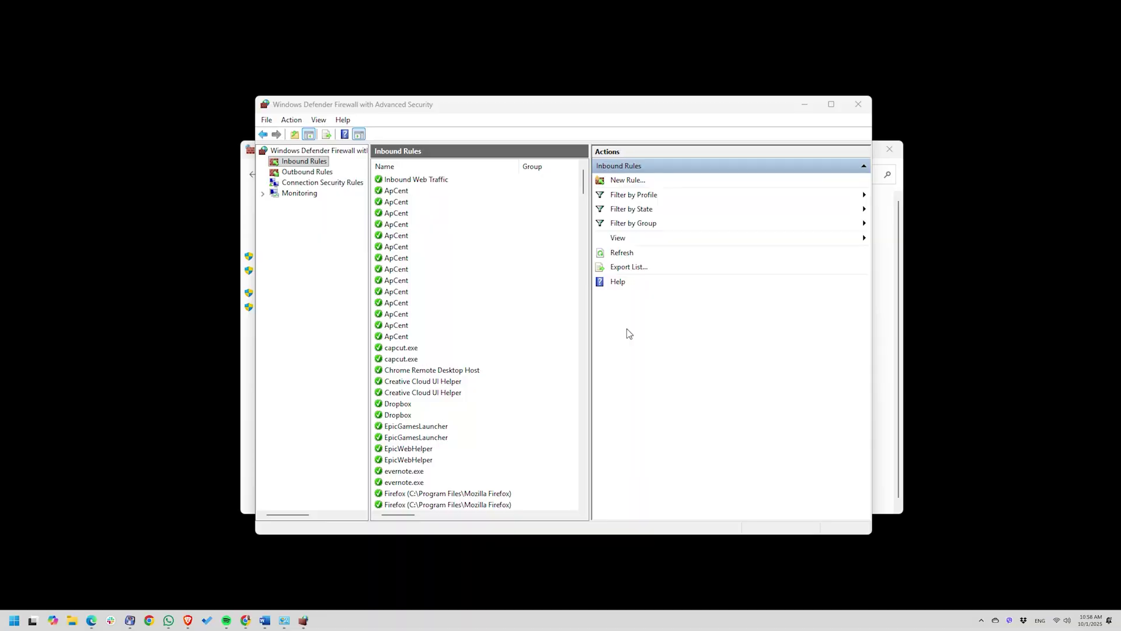
- Create outbound rule 'Example of Blocking App' blocking F:\Example App To Block.exe on all profiles
left_click(319, 172)
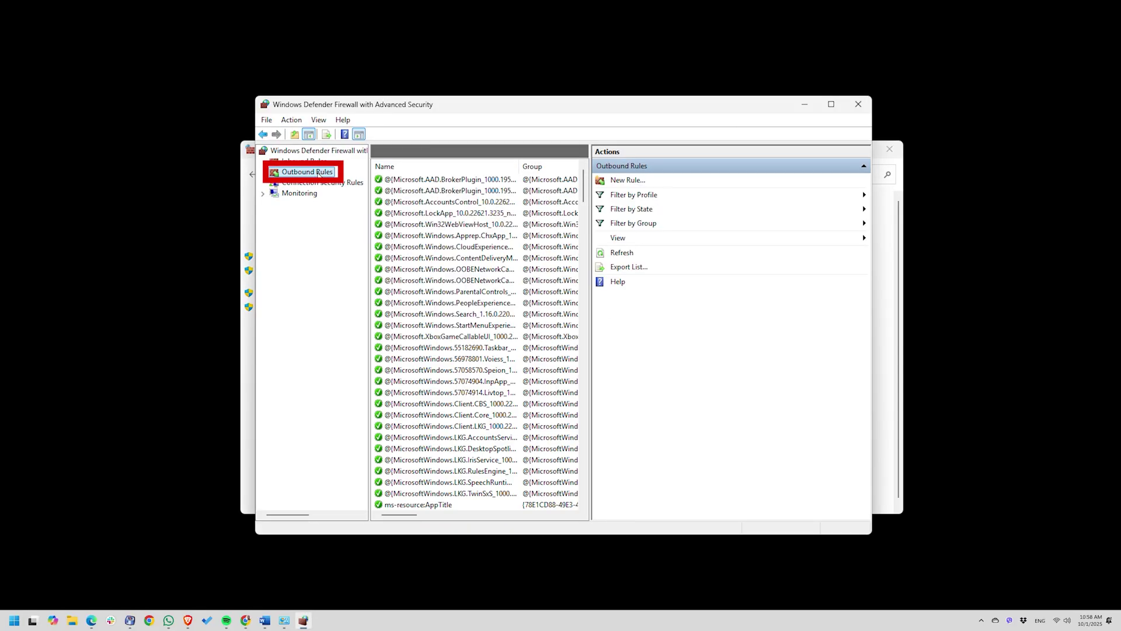
left_click(655, 182)
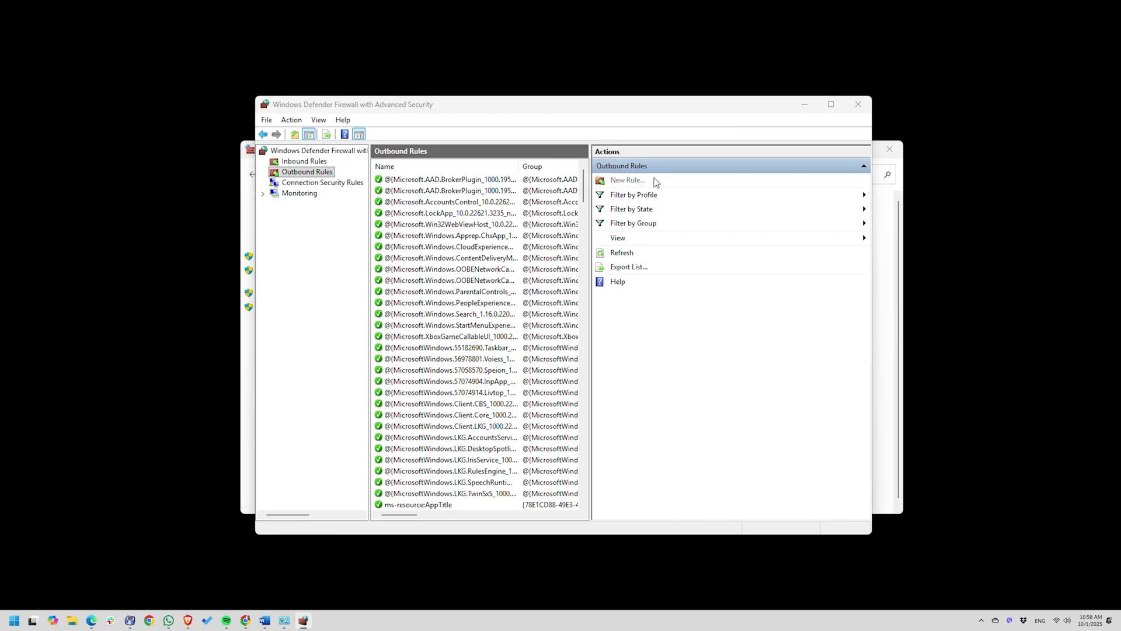
left_click(705, 462)
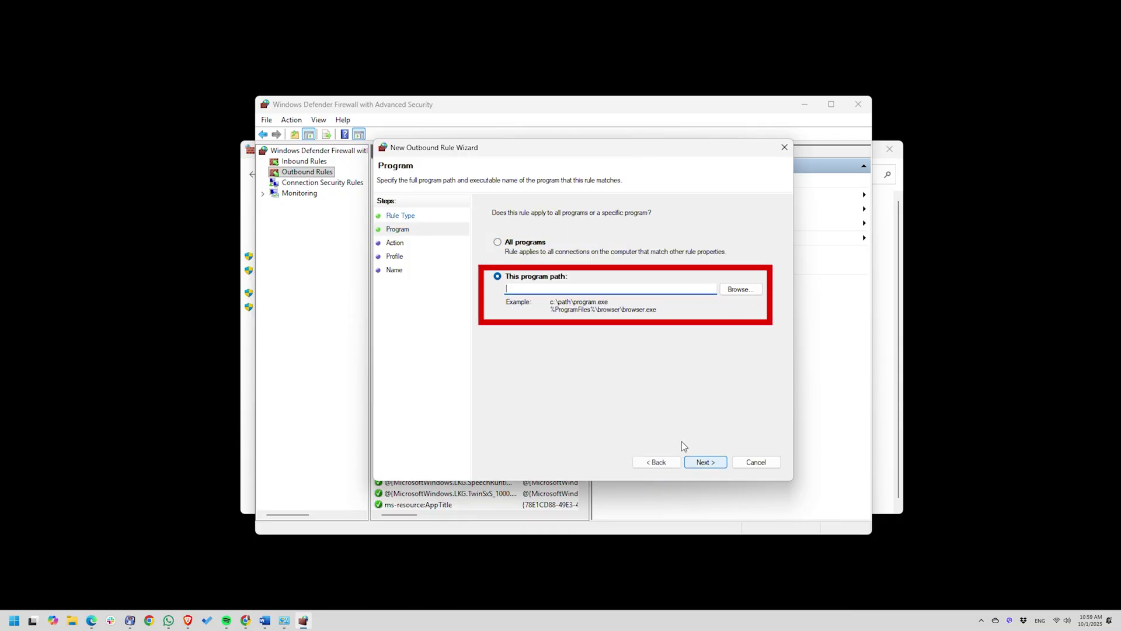
left_click(738, 293)
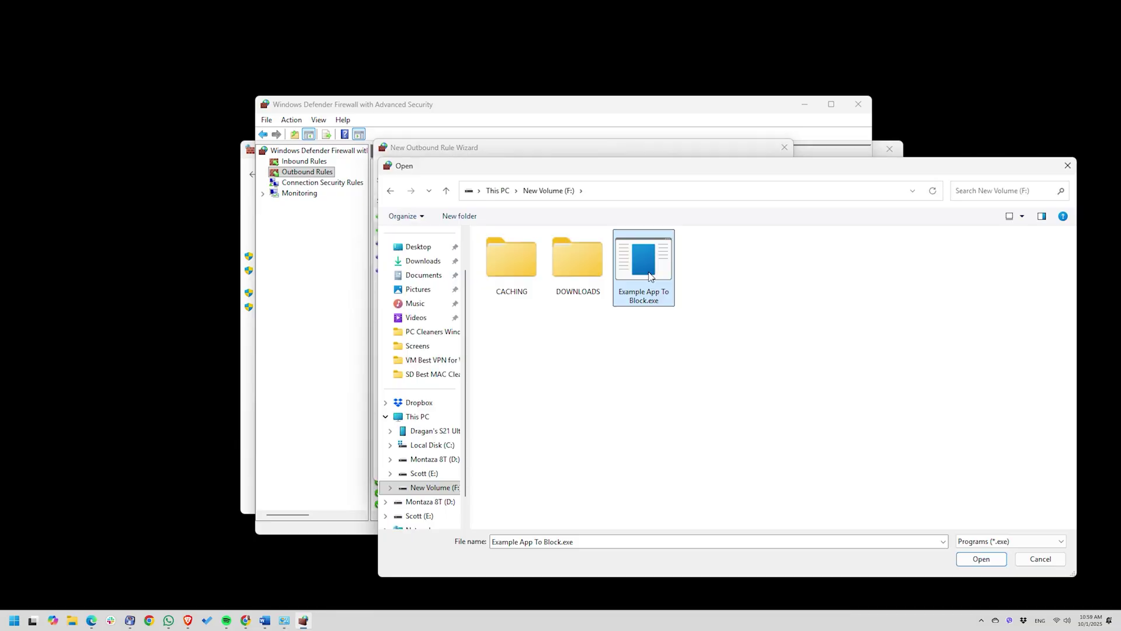
left_click(971, 564)
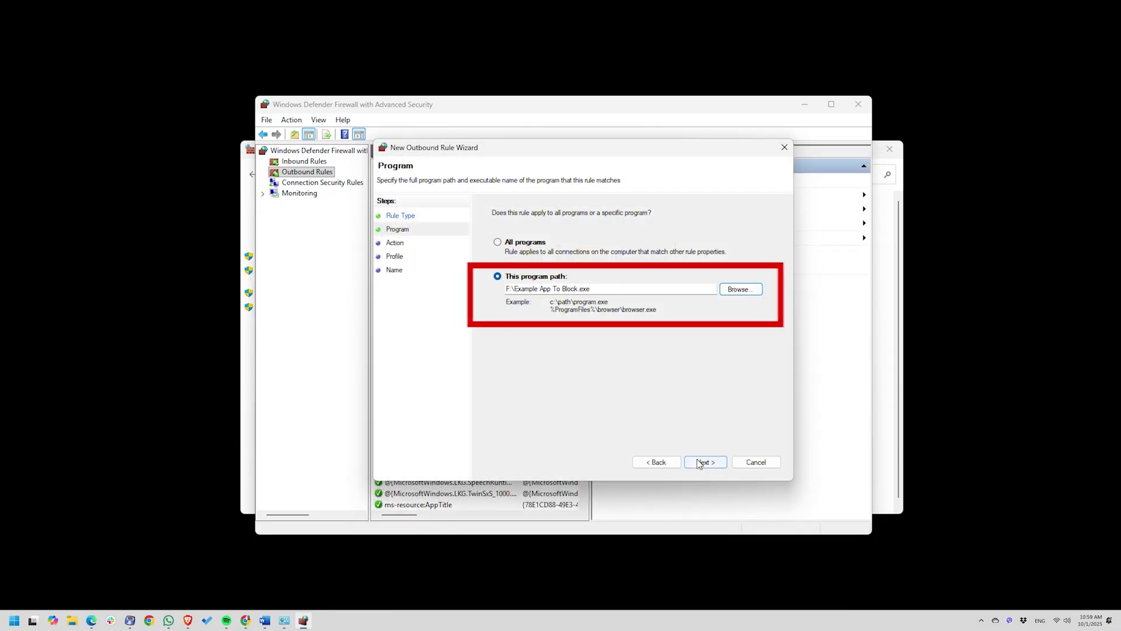
left_click(704, 463)
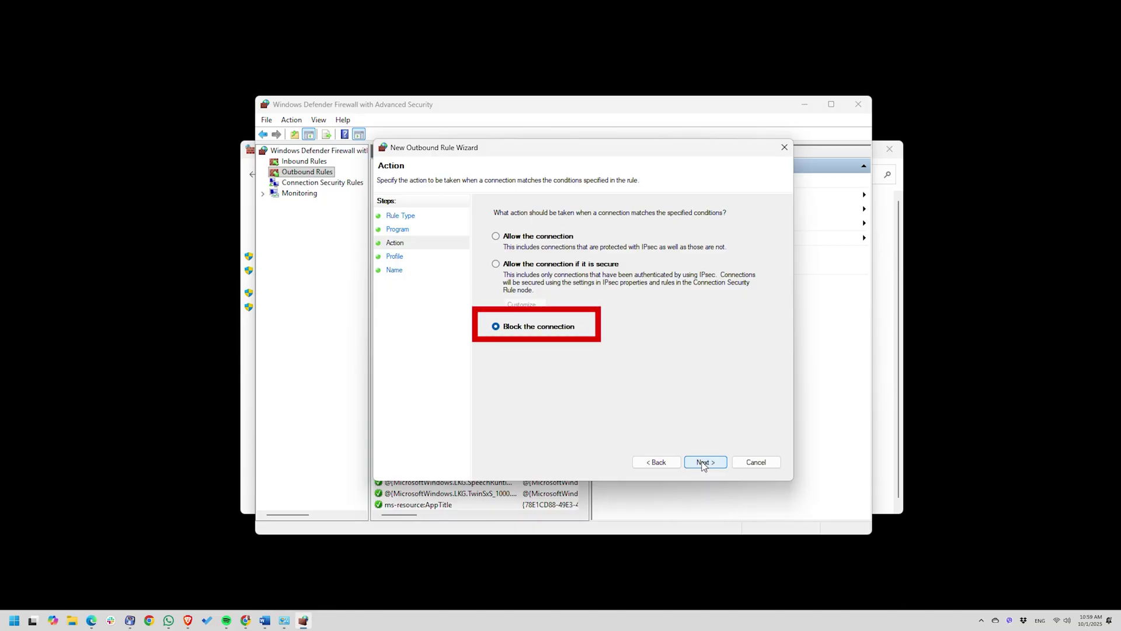
left_click(704, 463)
left_click(703, 463)
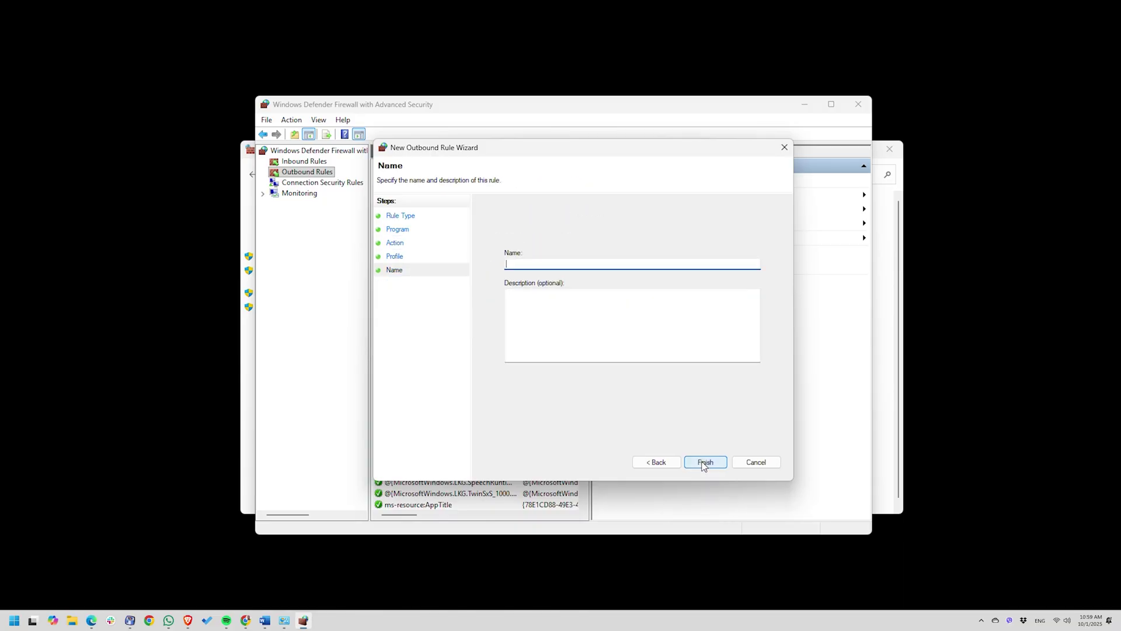
type("Example")
left_click(710, 467)
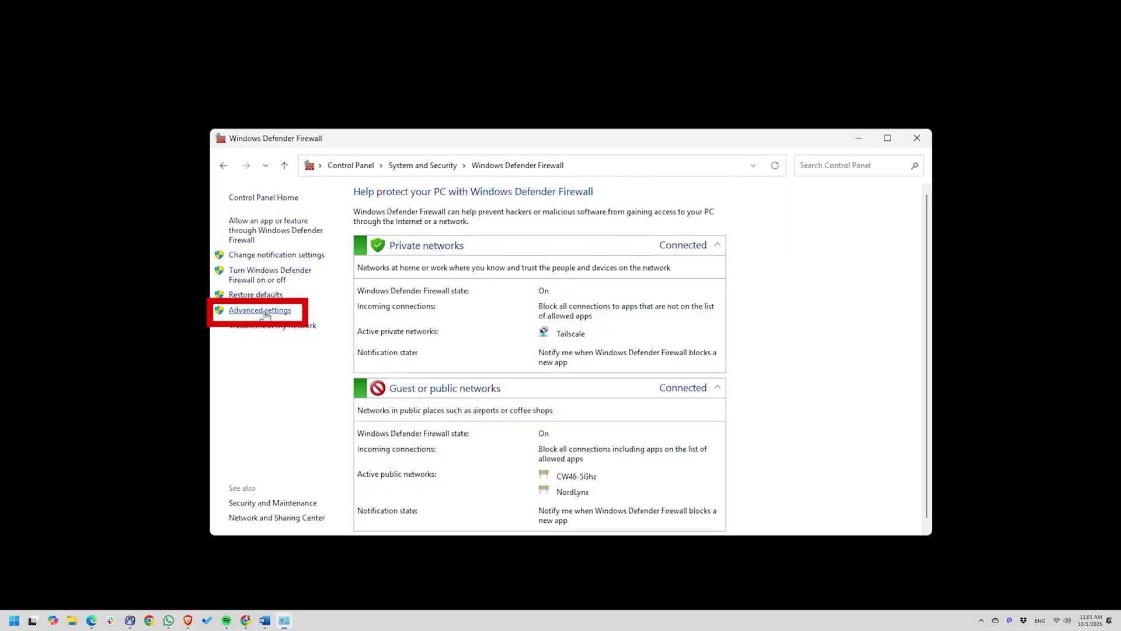
- Set the firewall's logging option Log dropped packets to Yes
left_click(265, 313)
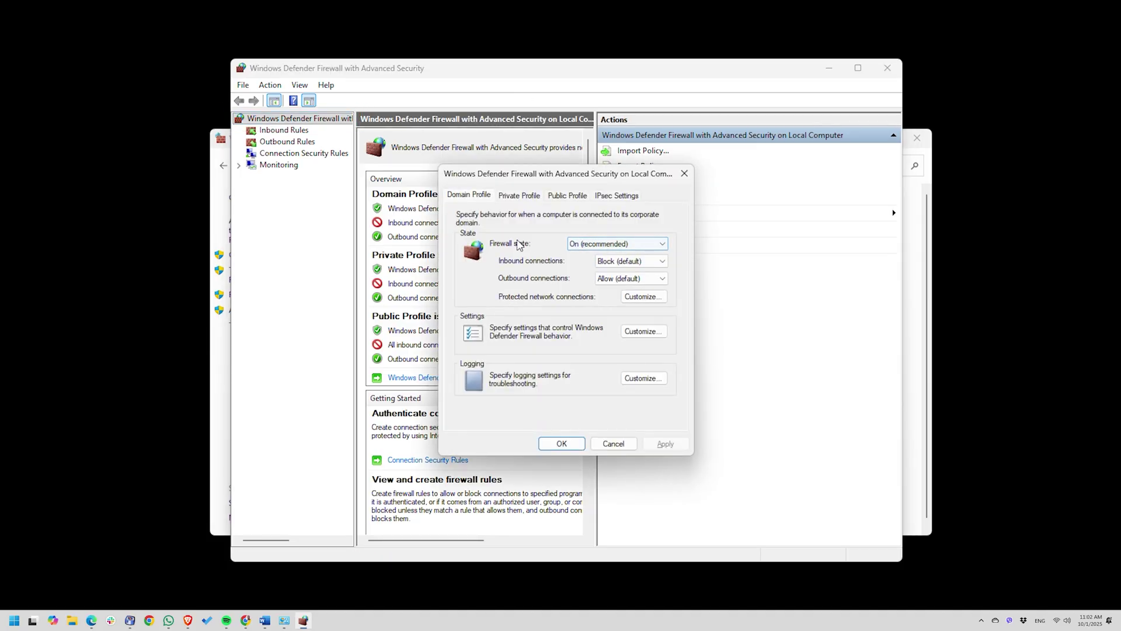
left_click(643, 378)
left_click(613, 289)
left_click(613, 301)
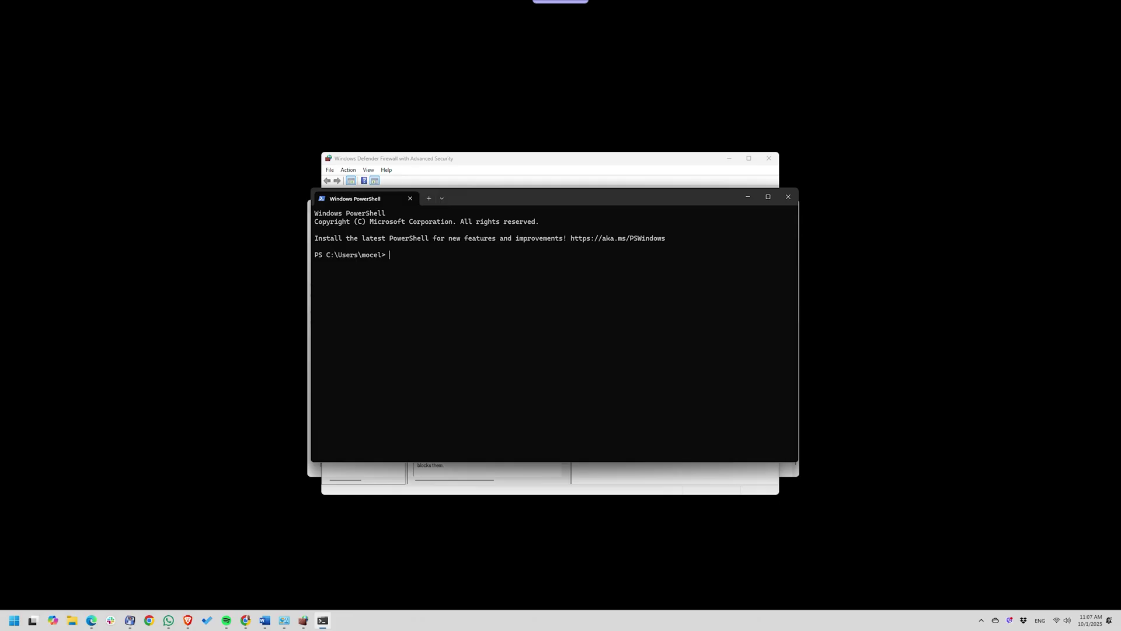
- Run Test-NetConnection -ComputerName google.com -Port 443 to confirm the connection succeeds
type("Test-NetConnection -ComputerName google.com -Port 443")
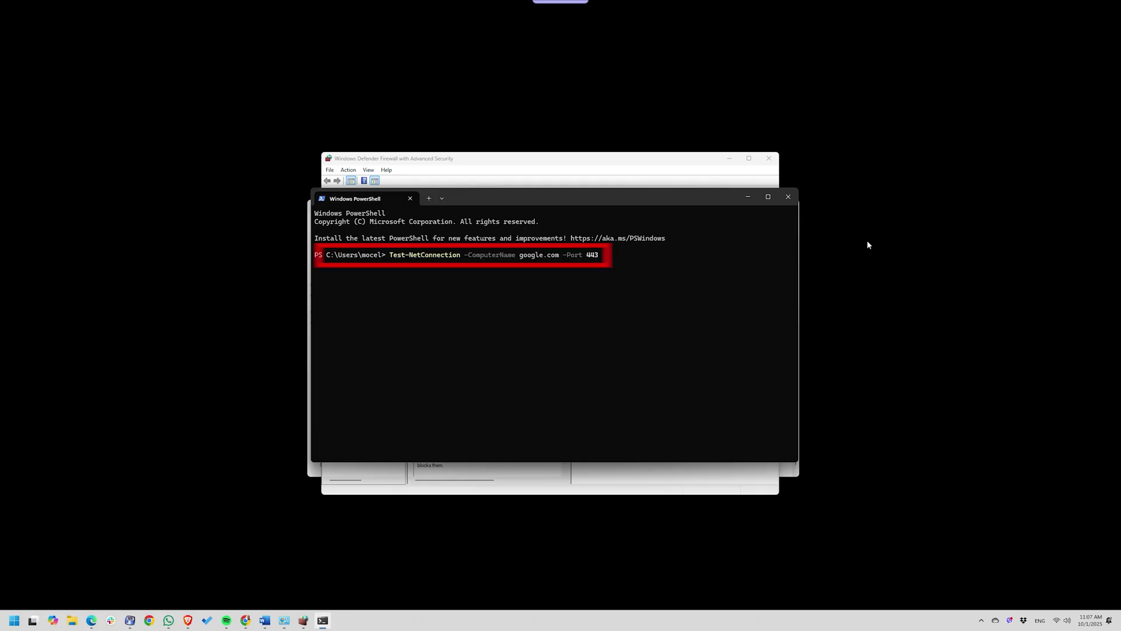
left_click_drag(519, 255, 552, 258)
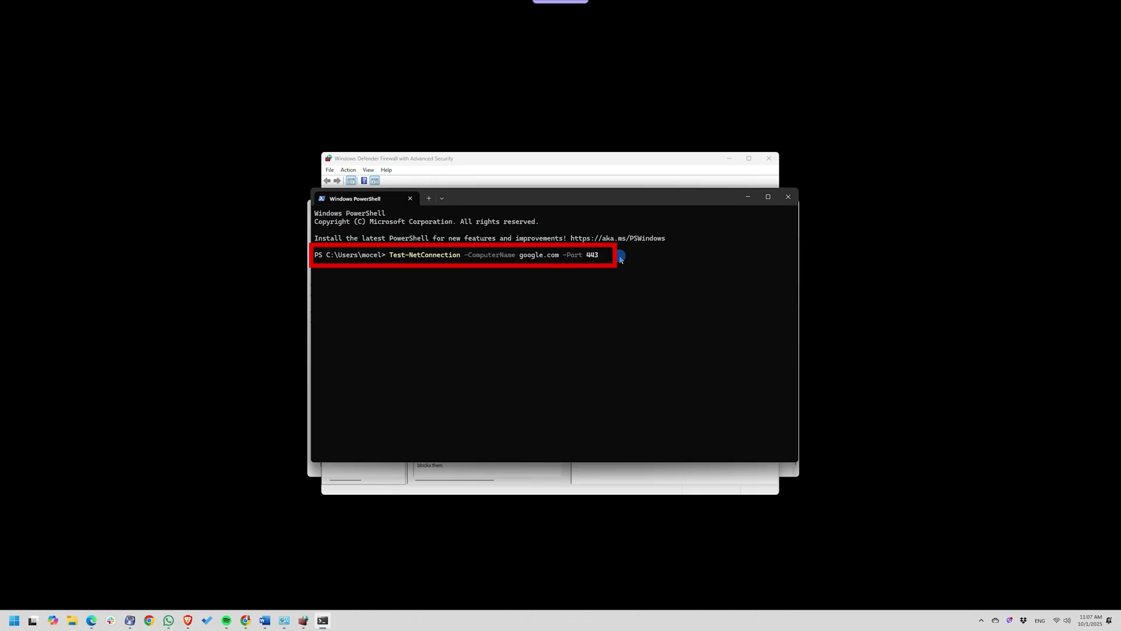
key("Return")
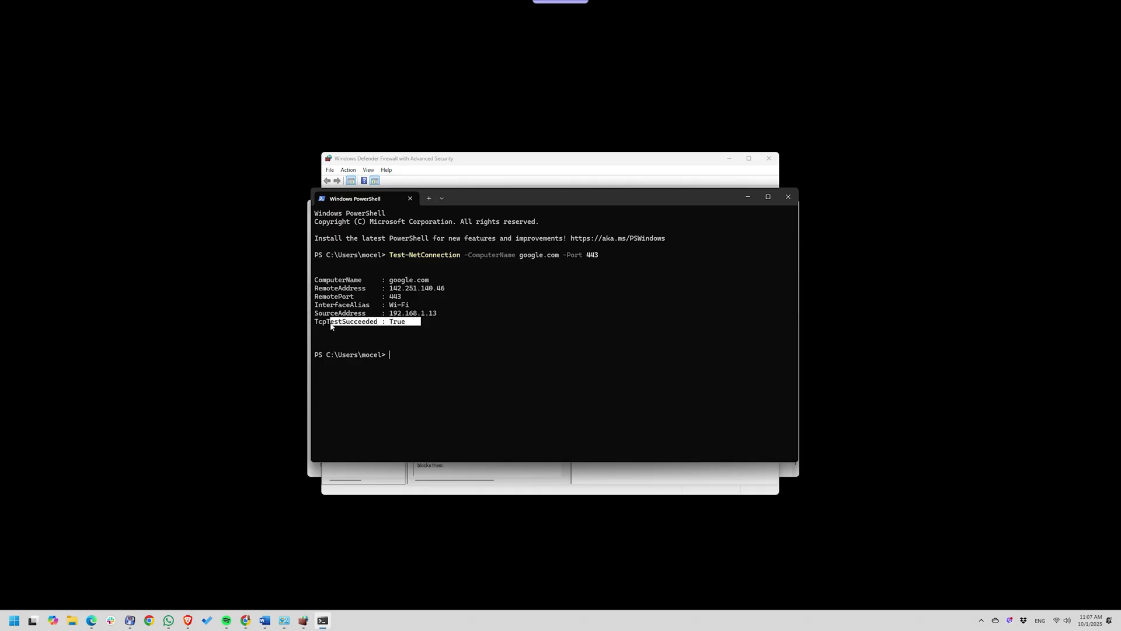
left_click(390, 354)
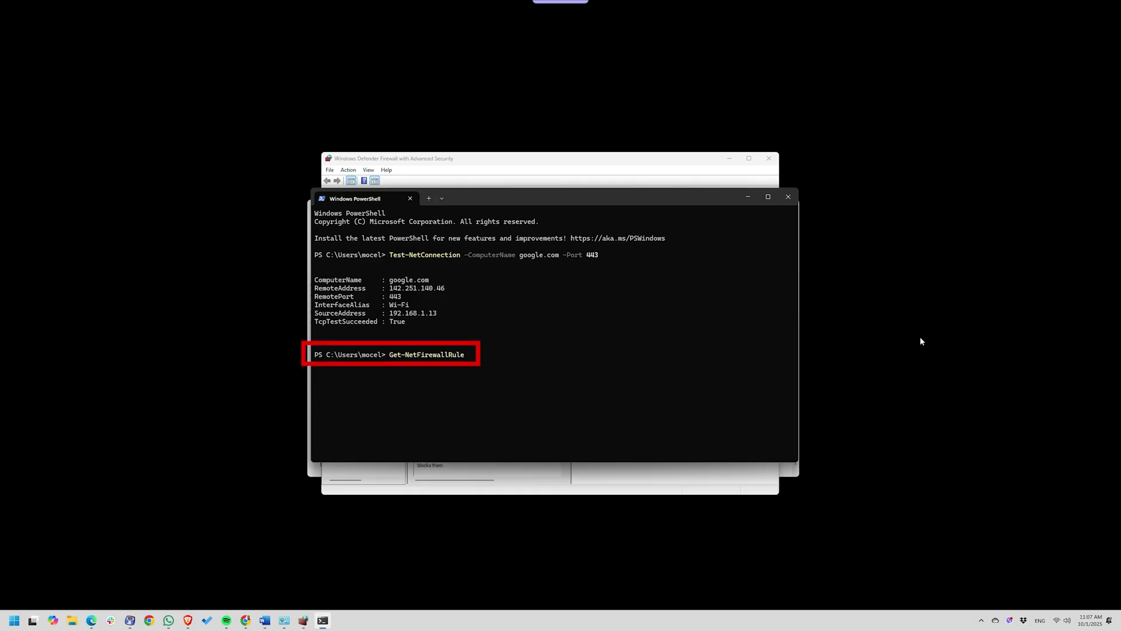
- Run Get-NetFirewallRule and locate the Example of Blocking App rule's Block action
type("Get-NetFirewallRule")
key("Return")
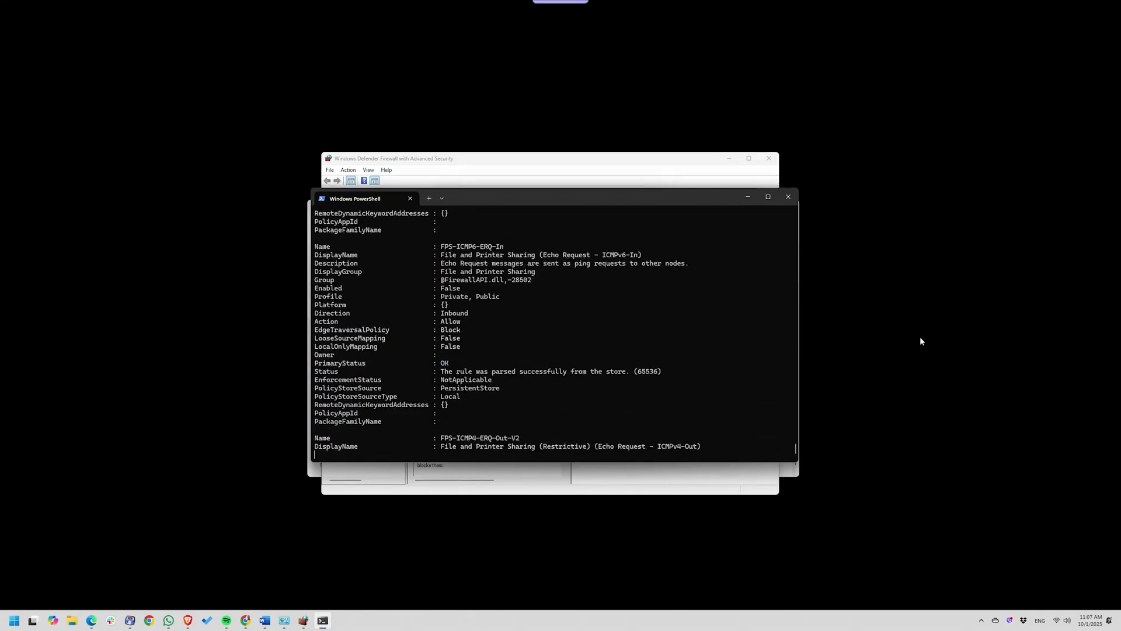
left_click_drag(538, 254, 322, 260)
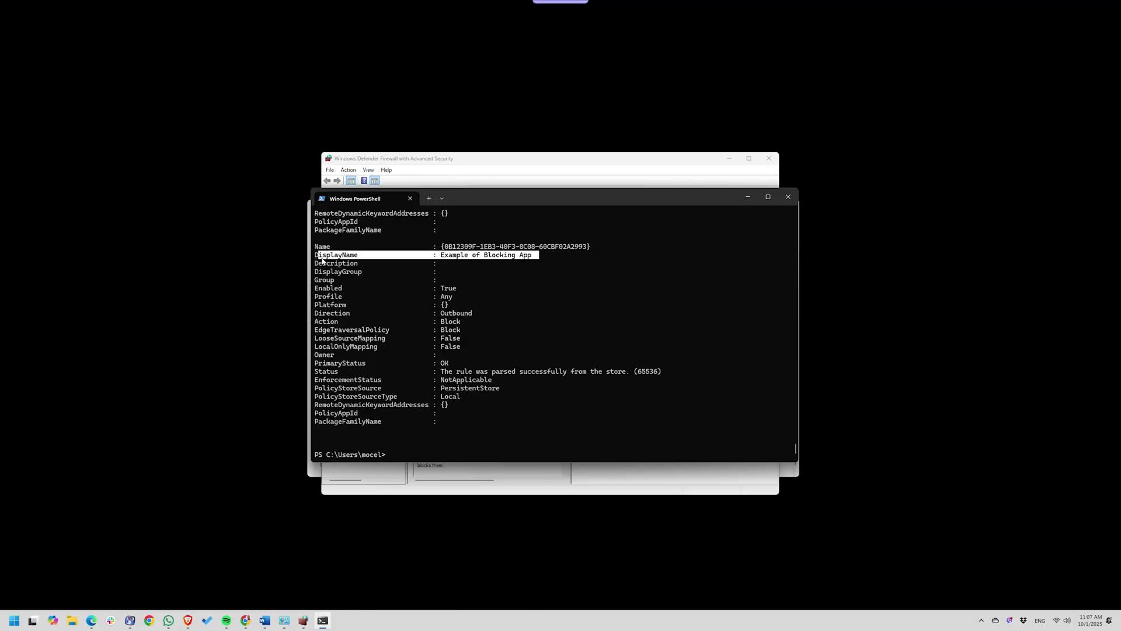
left_click_drag(316, 321, 461, 326)
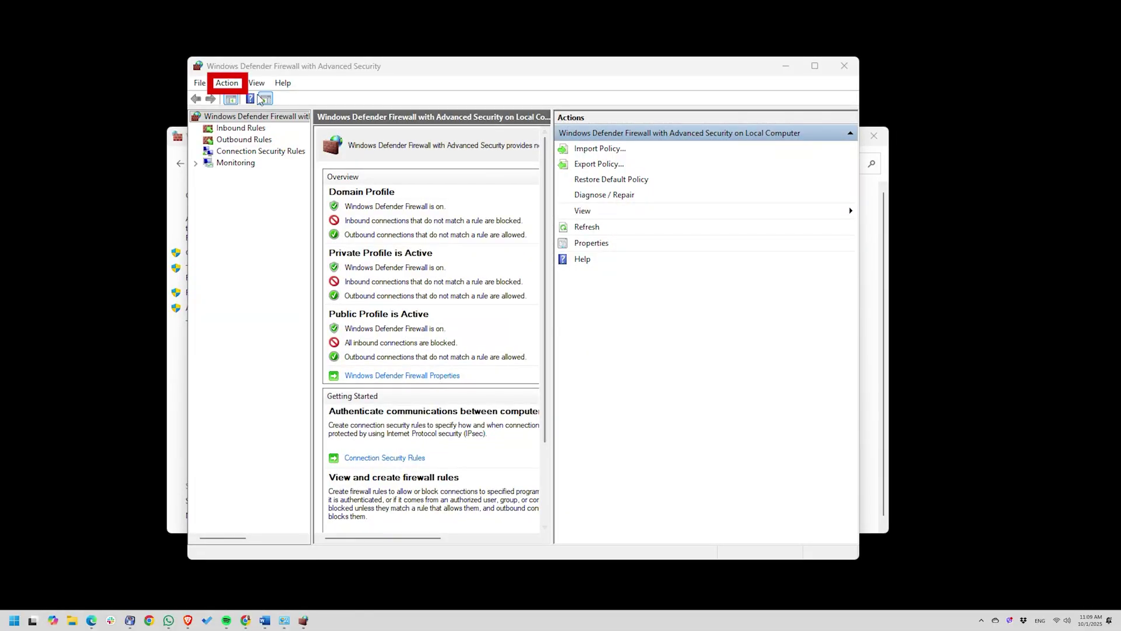
- Export the firewall policy to the Desktop as WindowsFirewall.wfw and acknowledge the success message
left_click(227, 84)
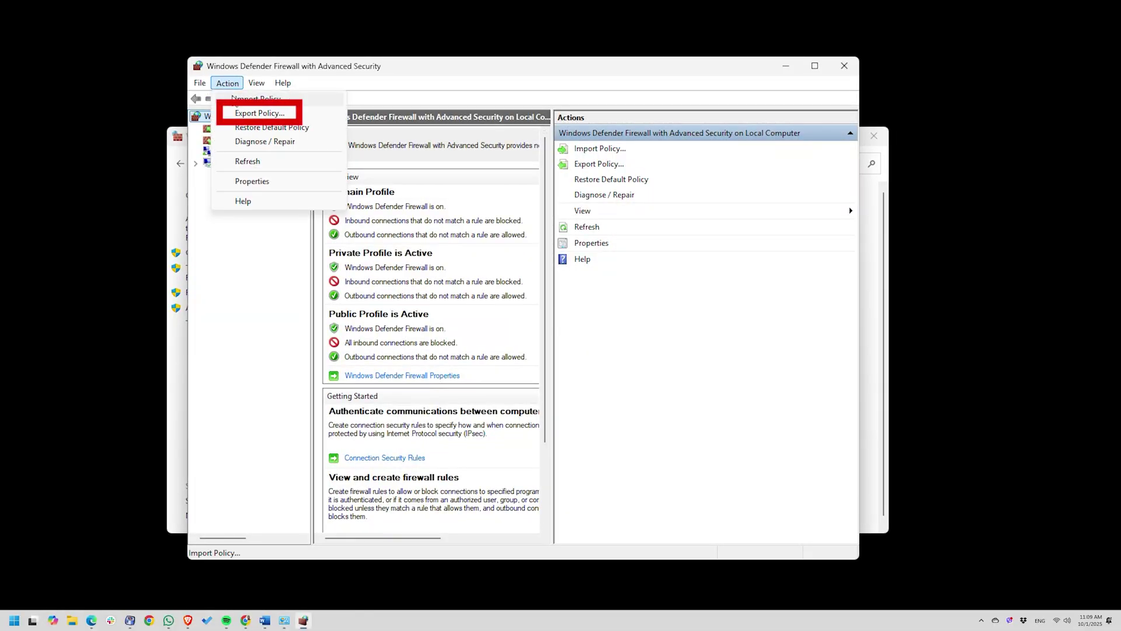
left_click(257, 113)
type("WindowsFirewall")
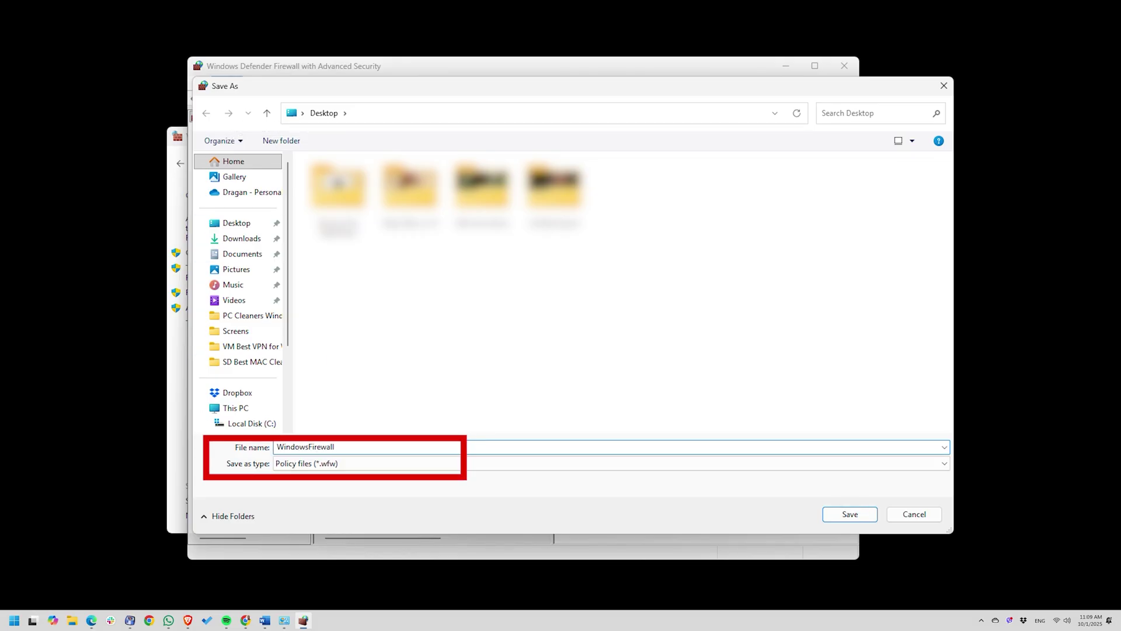
left_click(863, 516)
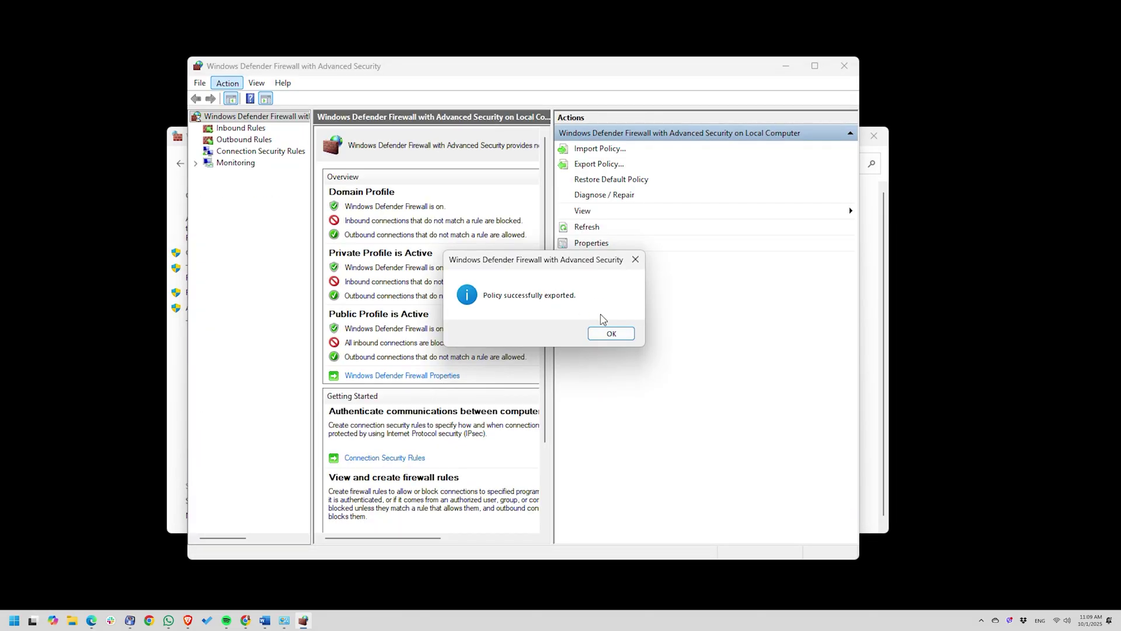
left_click(611, 335)
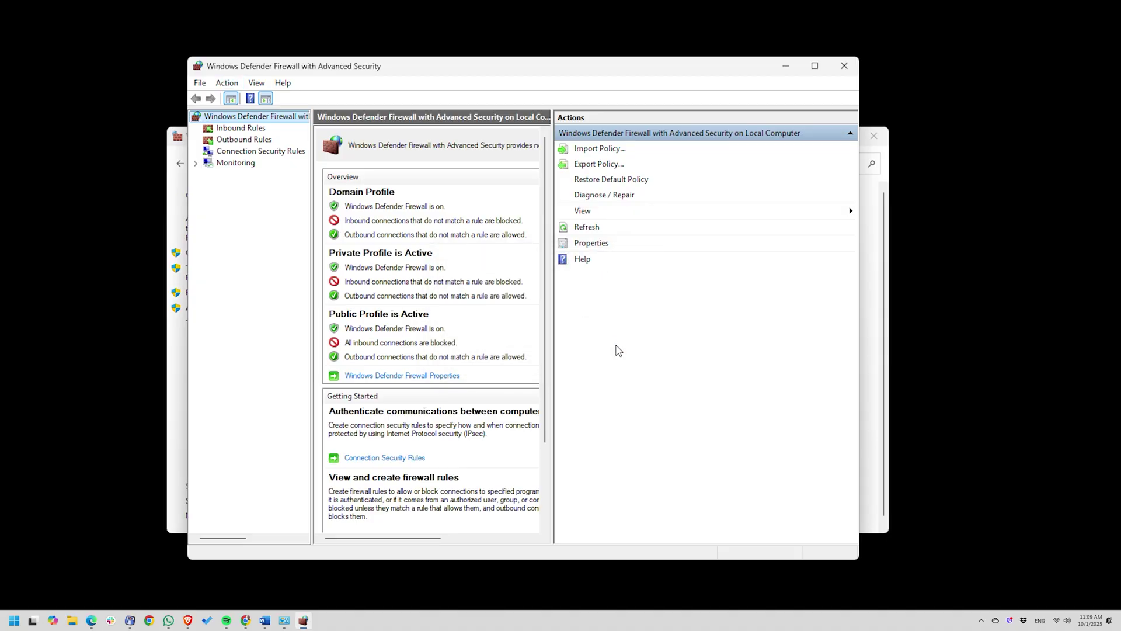
- Choose Restore Default Policy from the Action menu to get the Yes/No confirmation
left_click(227, 84)
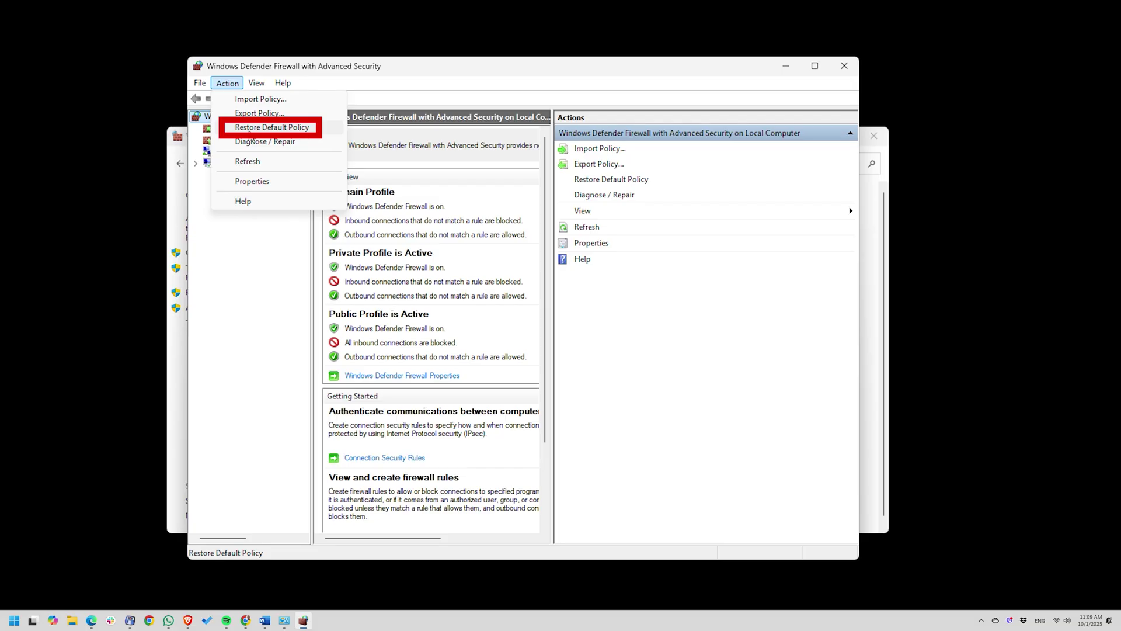
left_click(240, 128)
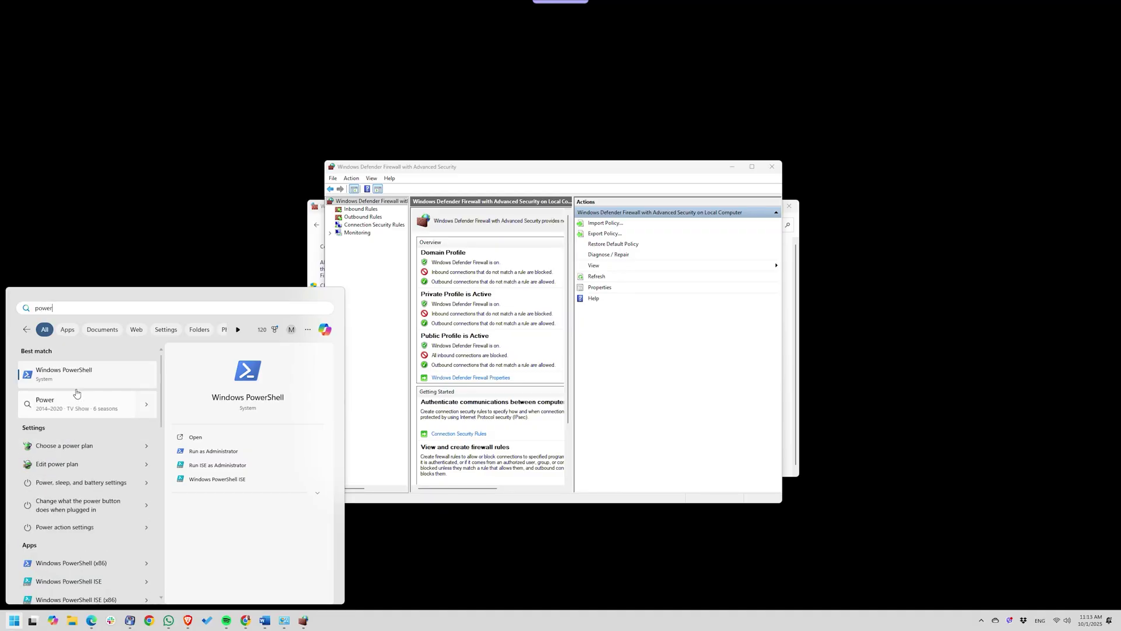
- In an administrator PowerShell, run New-NetFirewallRule for Inbound Web on TCP 80,443, then find it under Inbound Rules
right_click(57, 382)
left_click(86, 390)
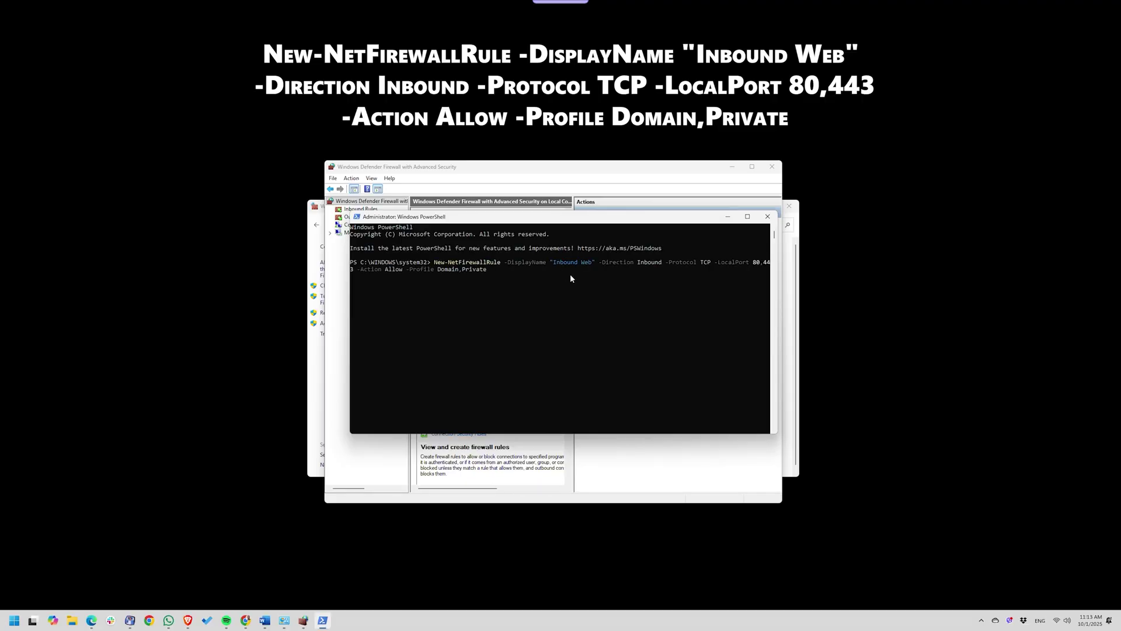
key("Return")
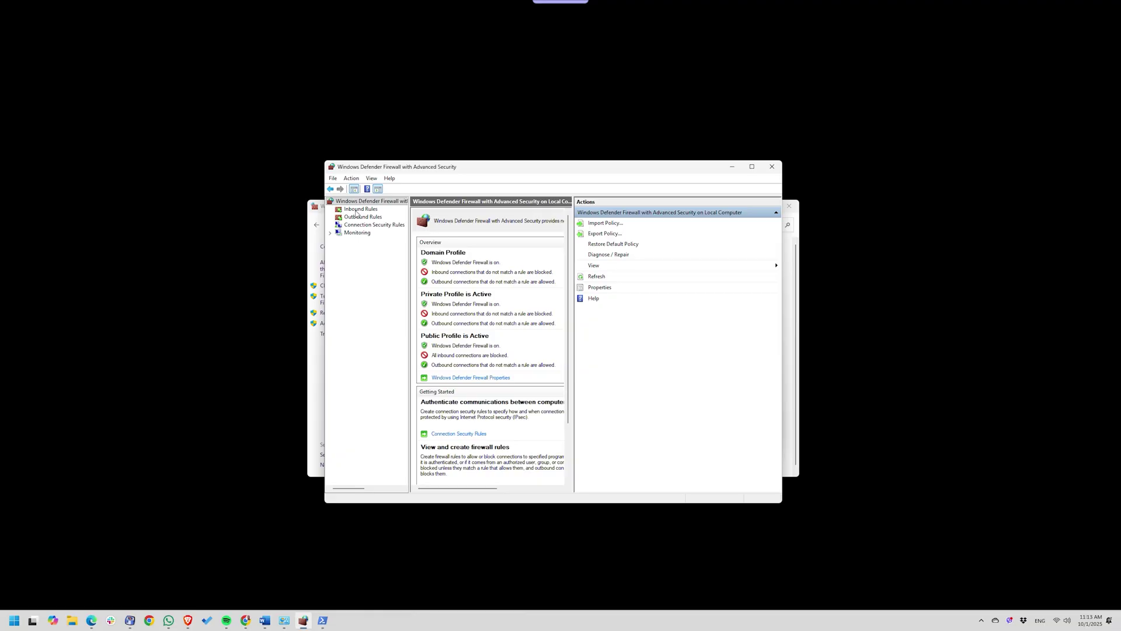
left_click(357, 209)
scroll(516, 385, "down", 5)
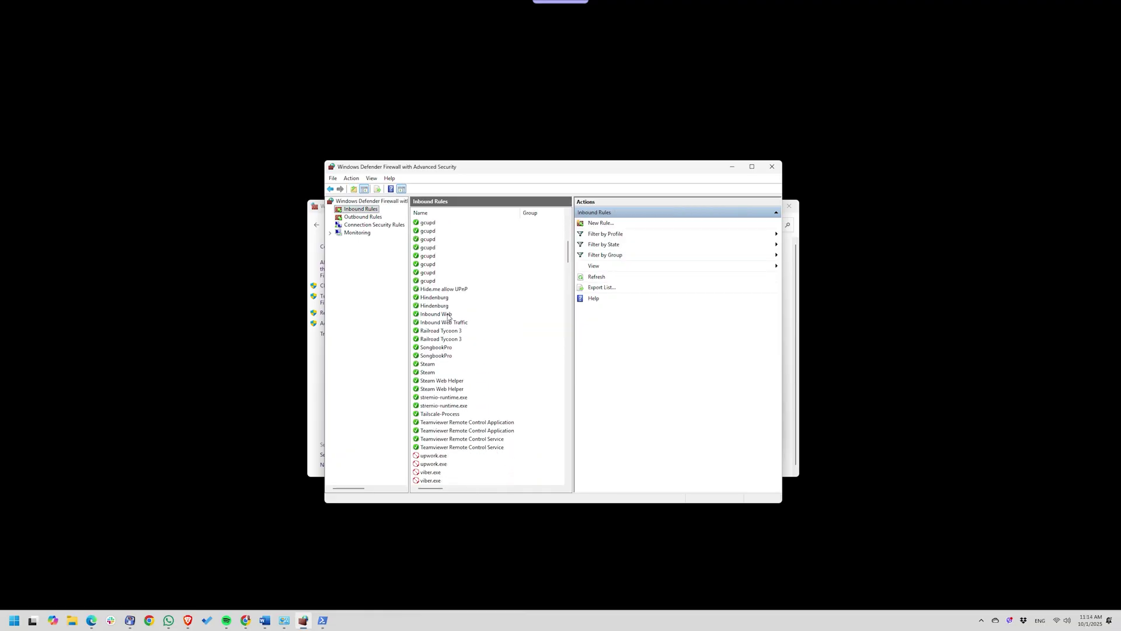
- Open the Properties dialog of the Inbound Web rule in the Inbound Rules list
double_click(449, 316)
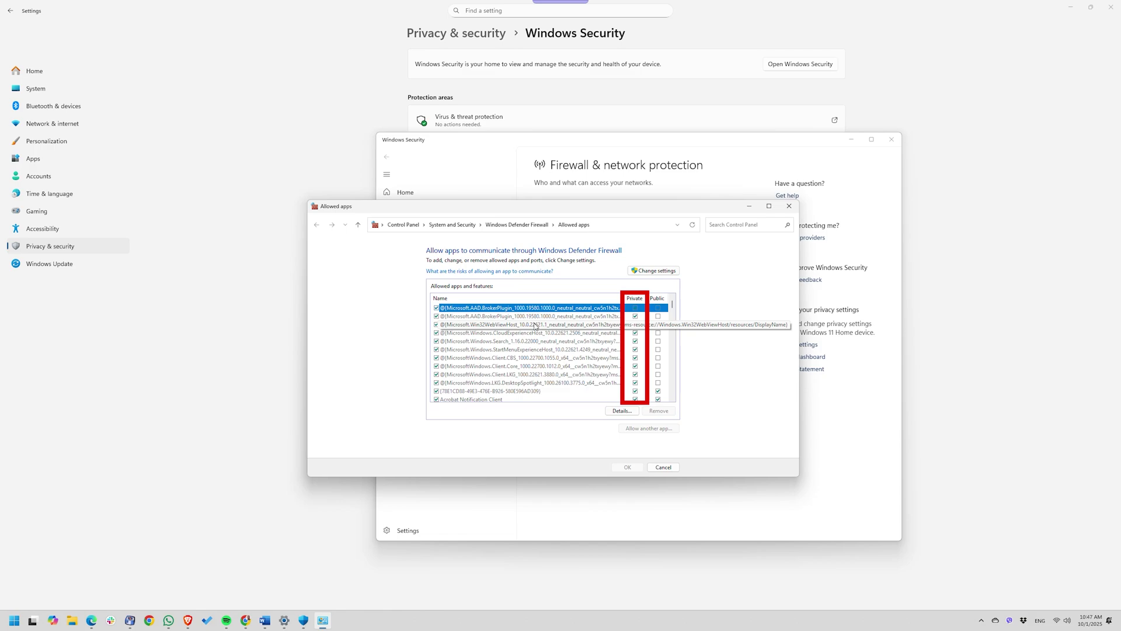
- Open the Action menu to show Restore Default Policy among the policy actions
scroll(535, 326, "down", 4)
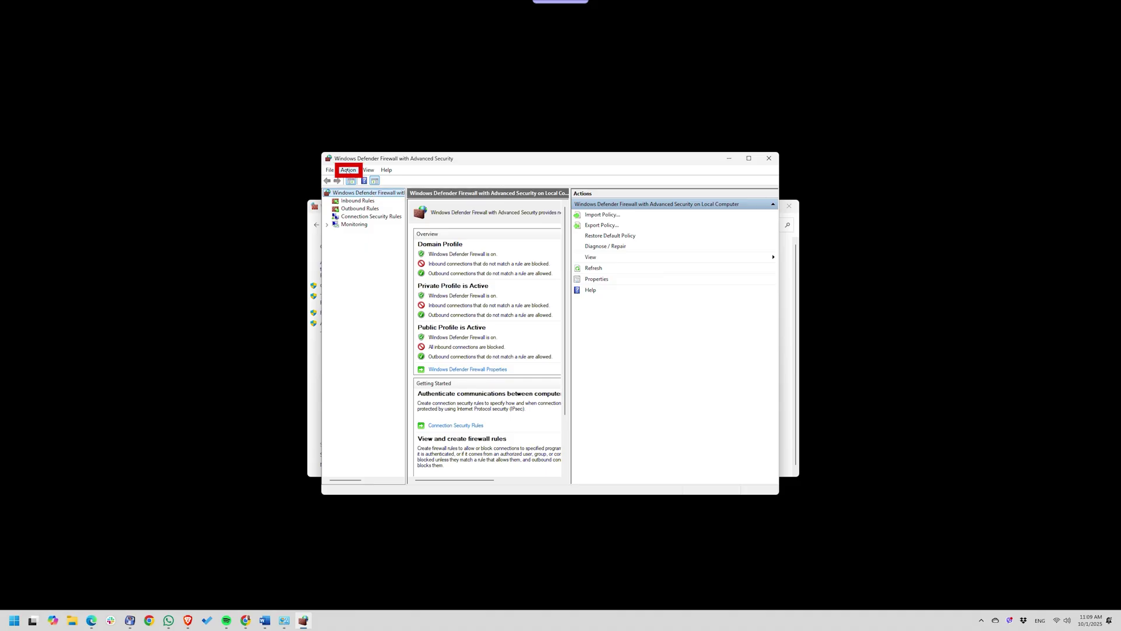
left_click(348, 170)
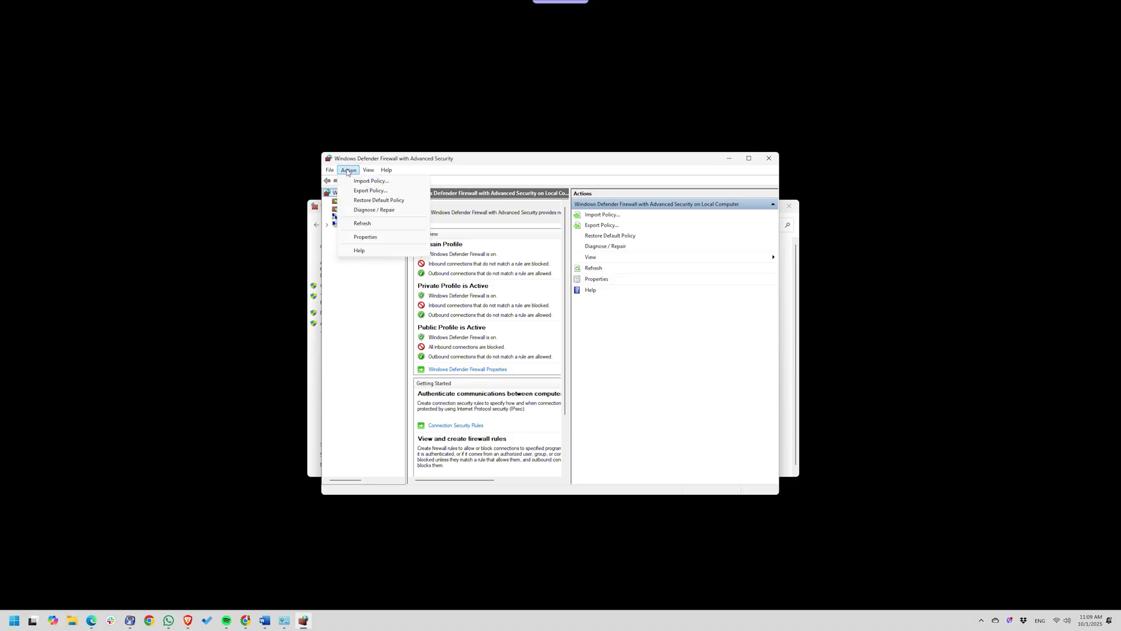